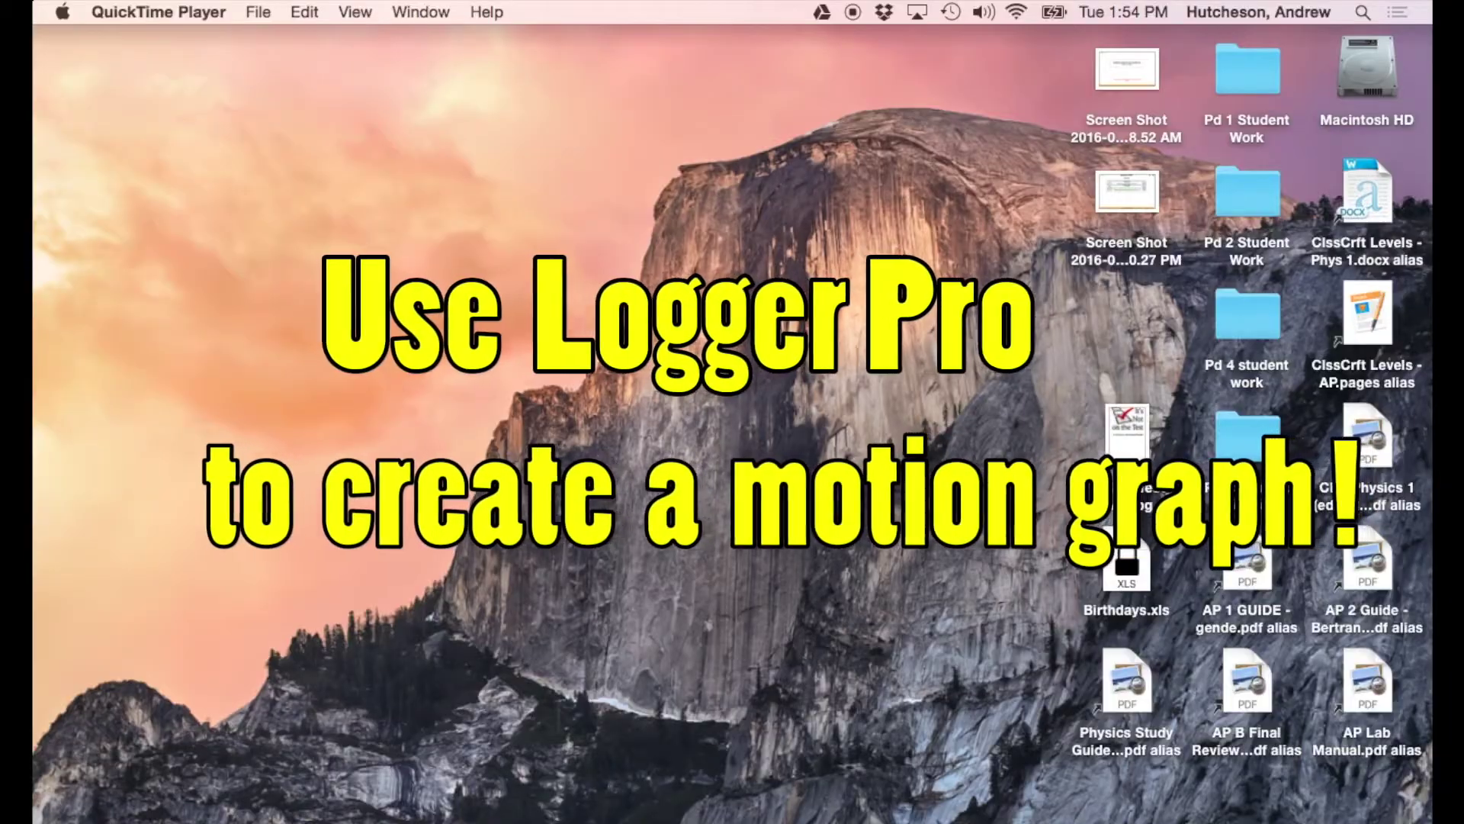
Launch Logger Pro from the Applications > Logger Pro 3 folder in Finder.
left_click(83, 815)
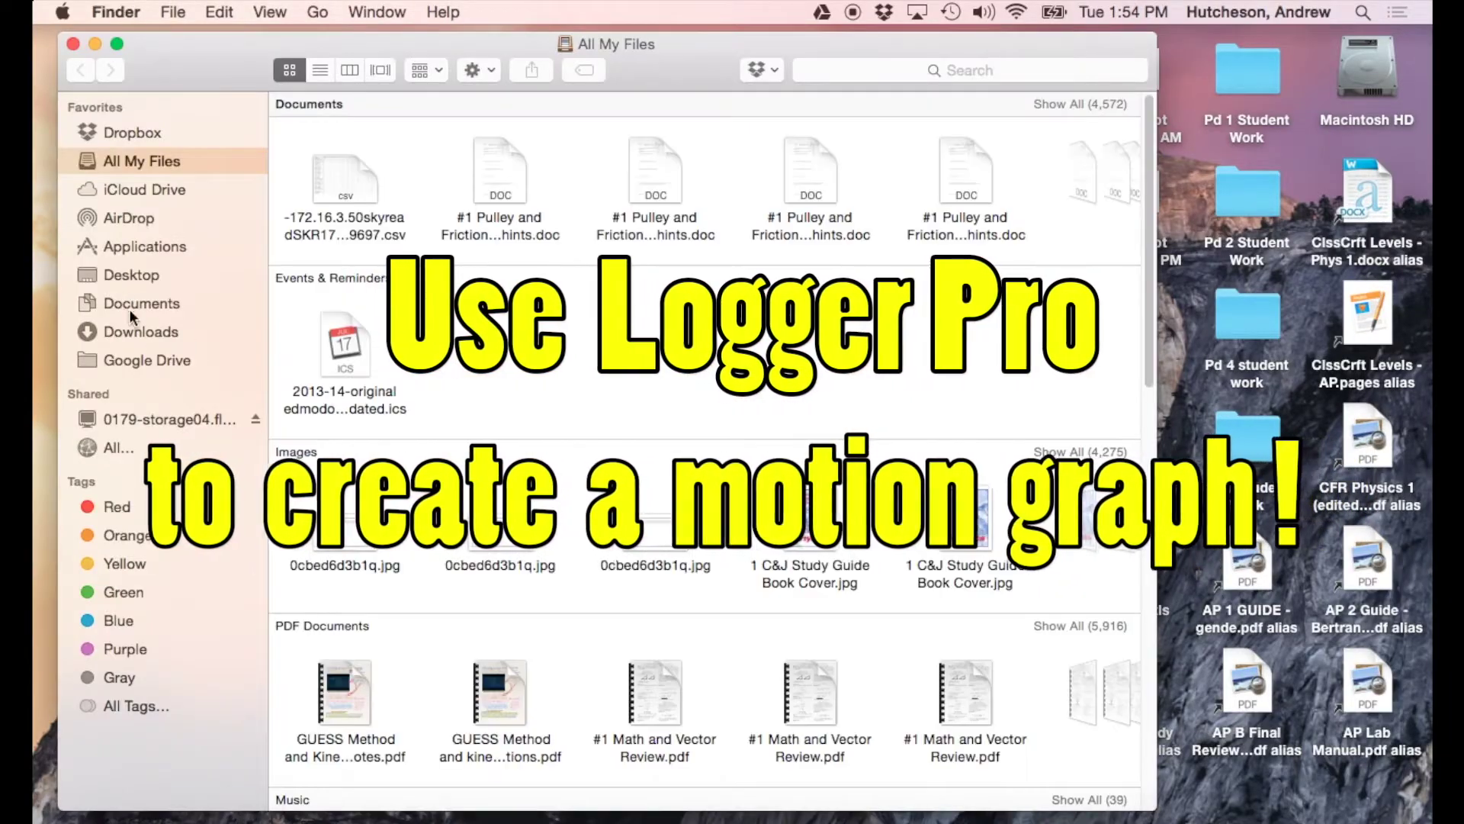
left_click(145, 246)
scroll(347, 370, "down", 2)
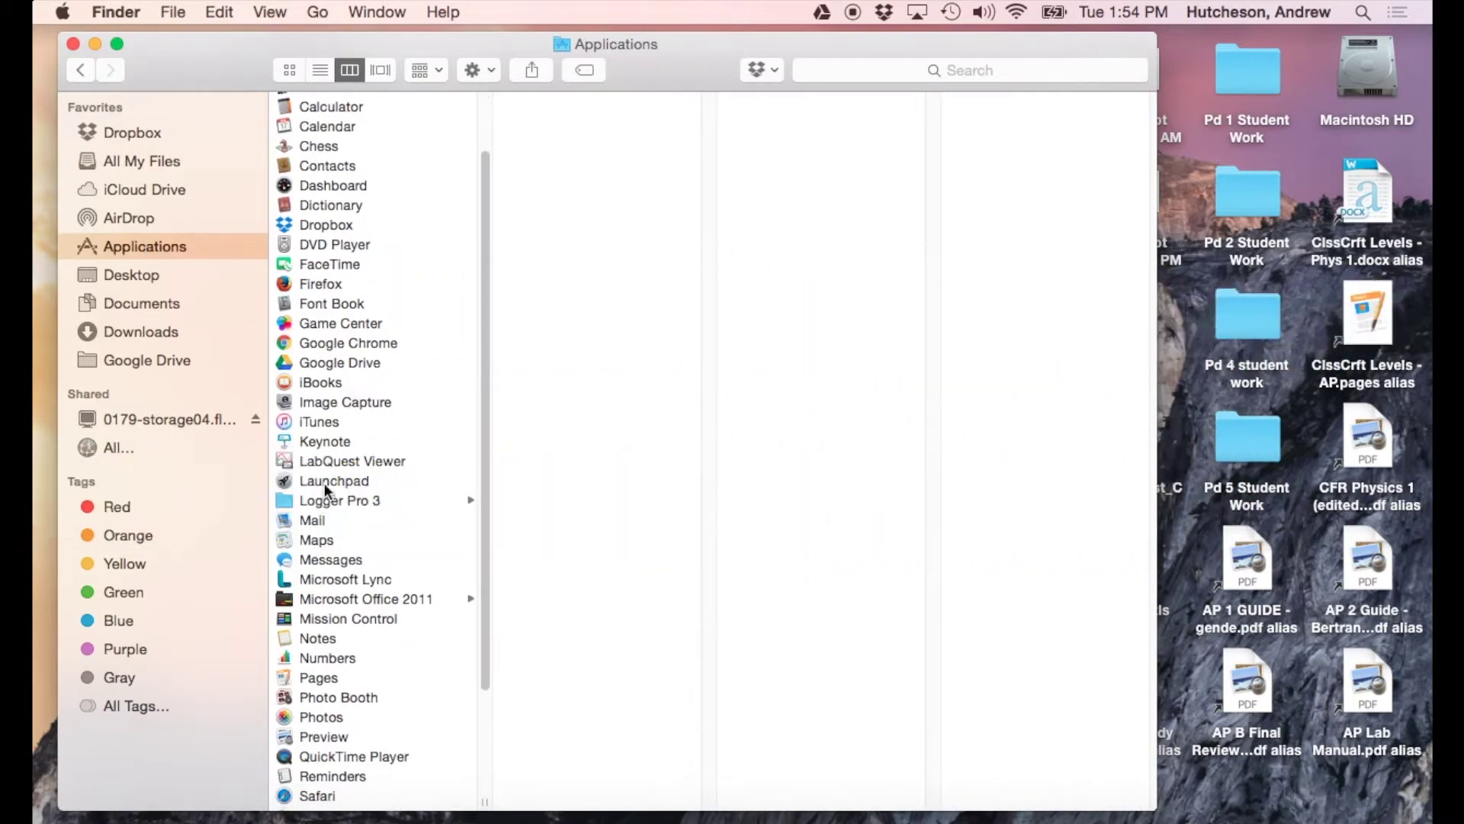
left_click(326, 501)
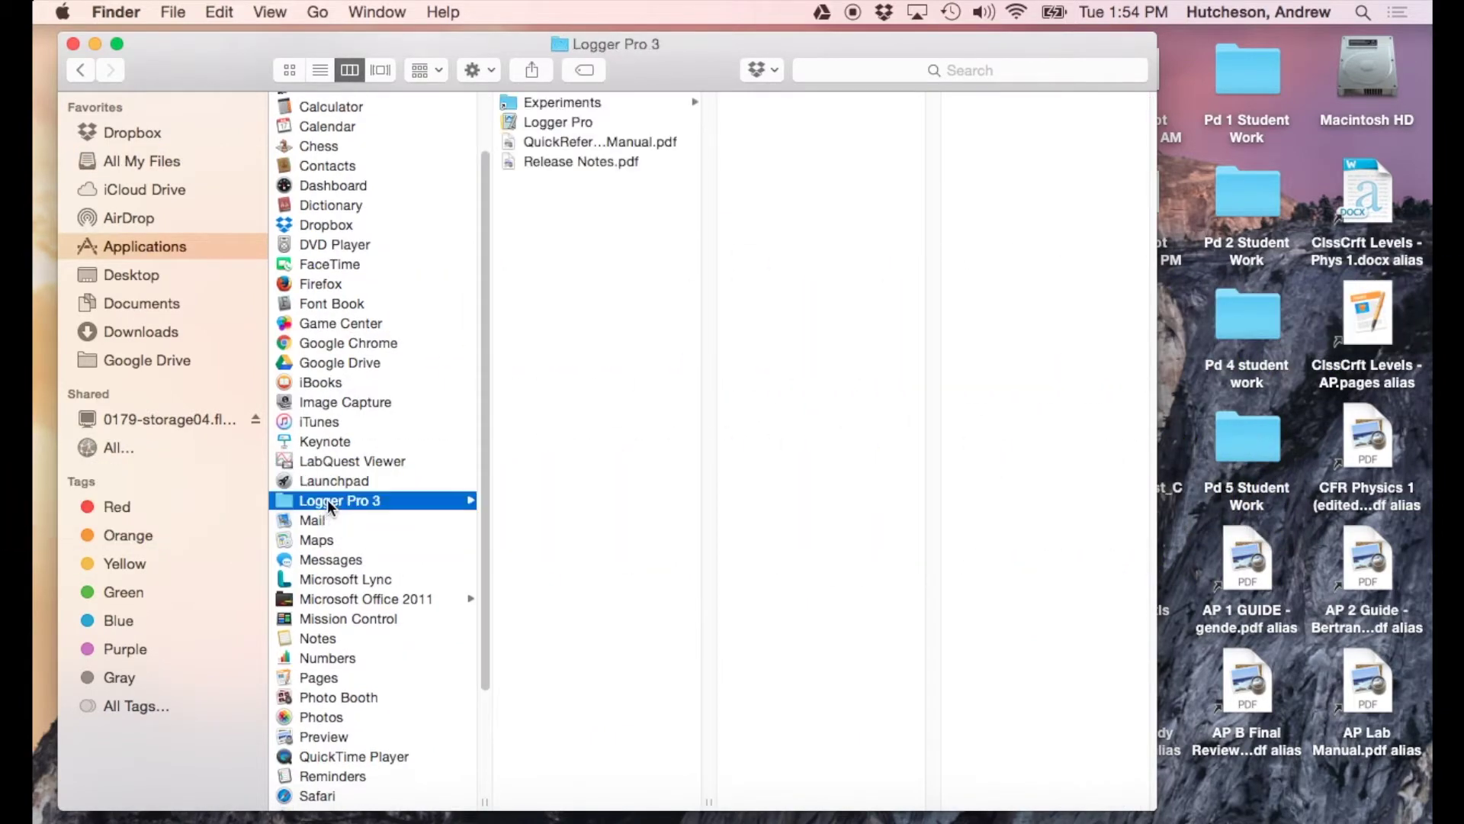
double_click(548, 120)
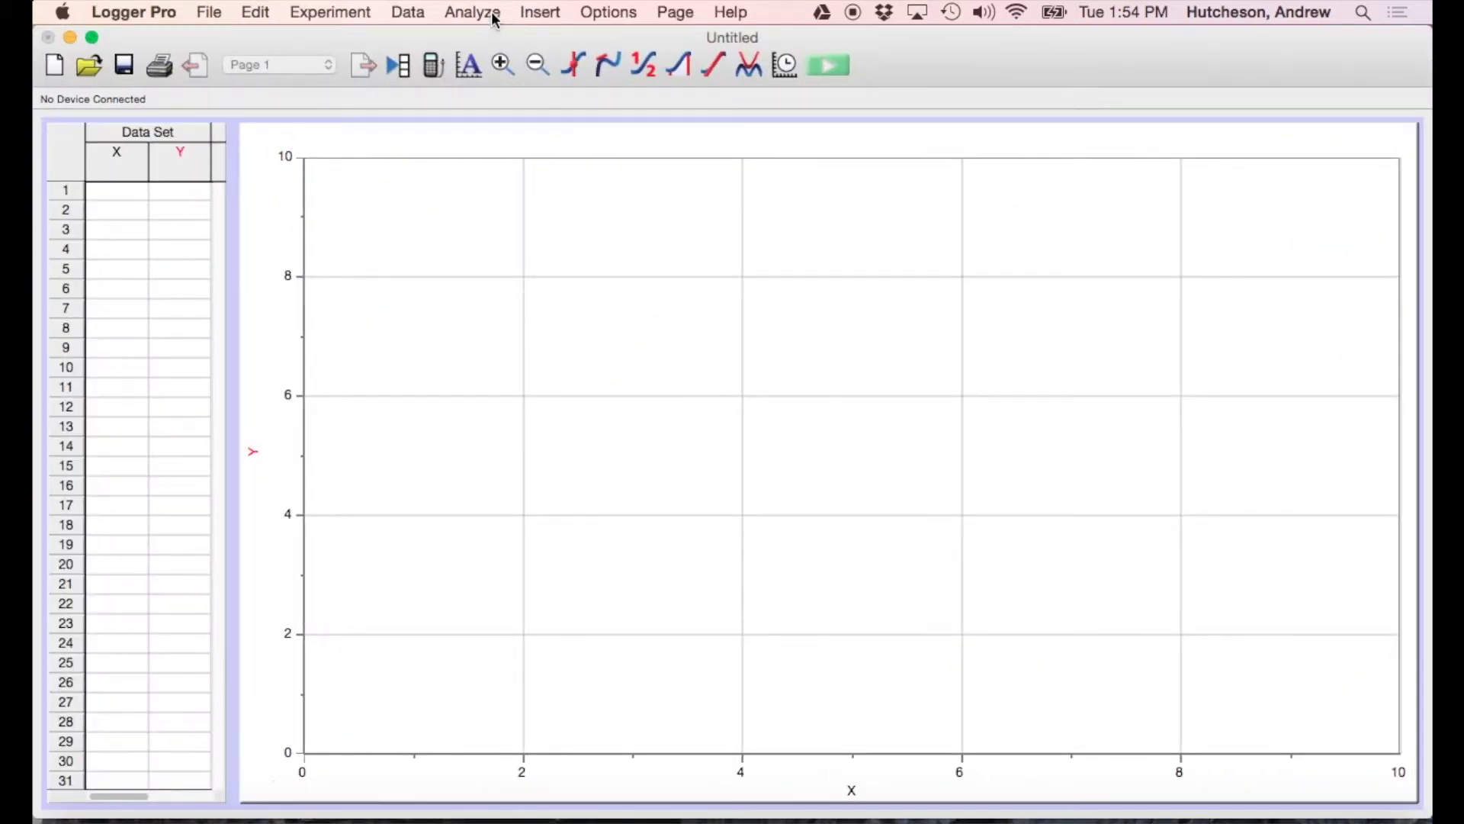
Insert the movie File_000.mov from Google Drive > Phys Vids - Science Hutch > AP Lab 08 - Mech Waves.
left_click(542, 13)
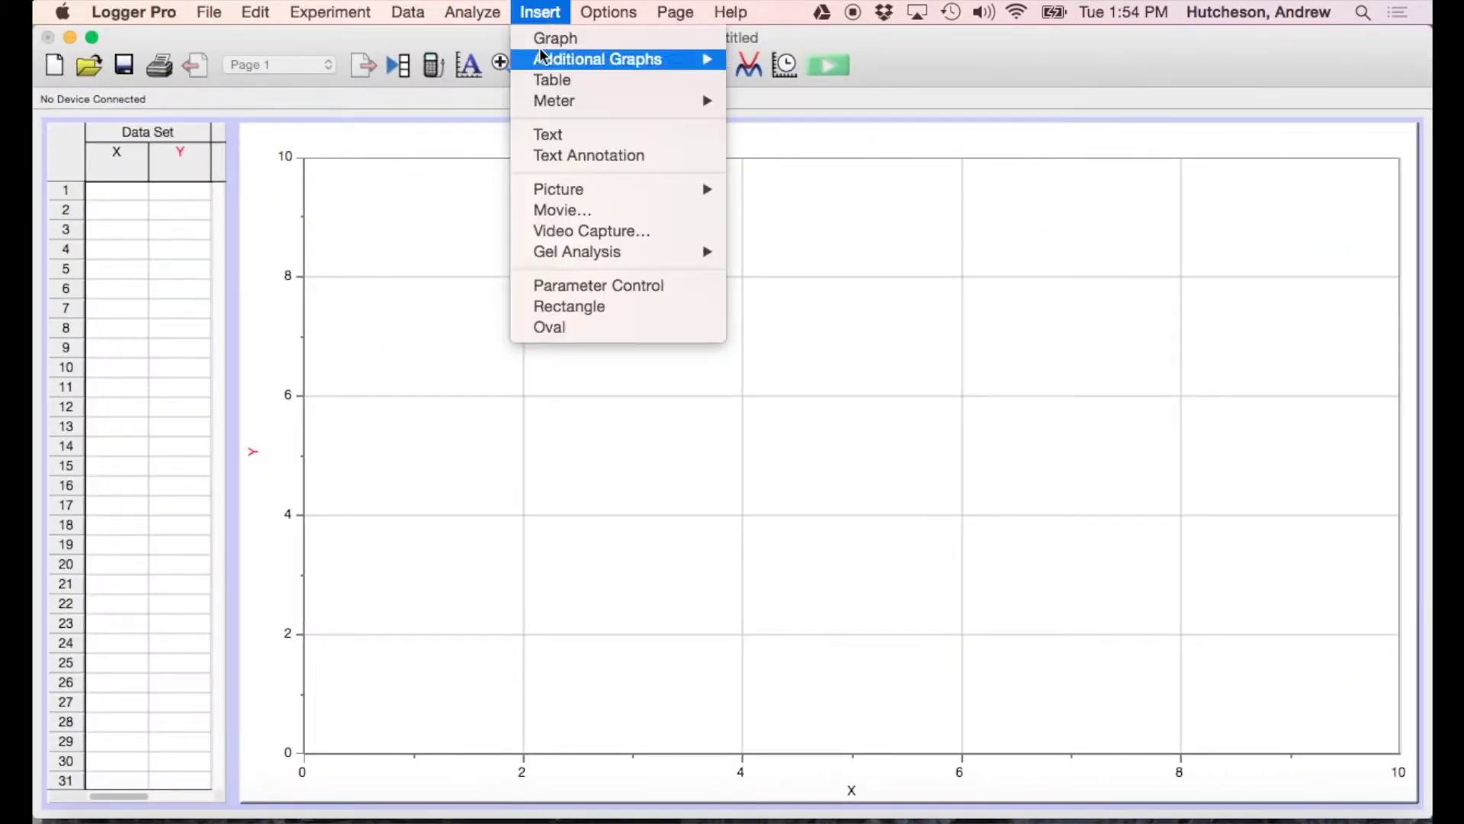
left_click(547, 210)
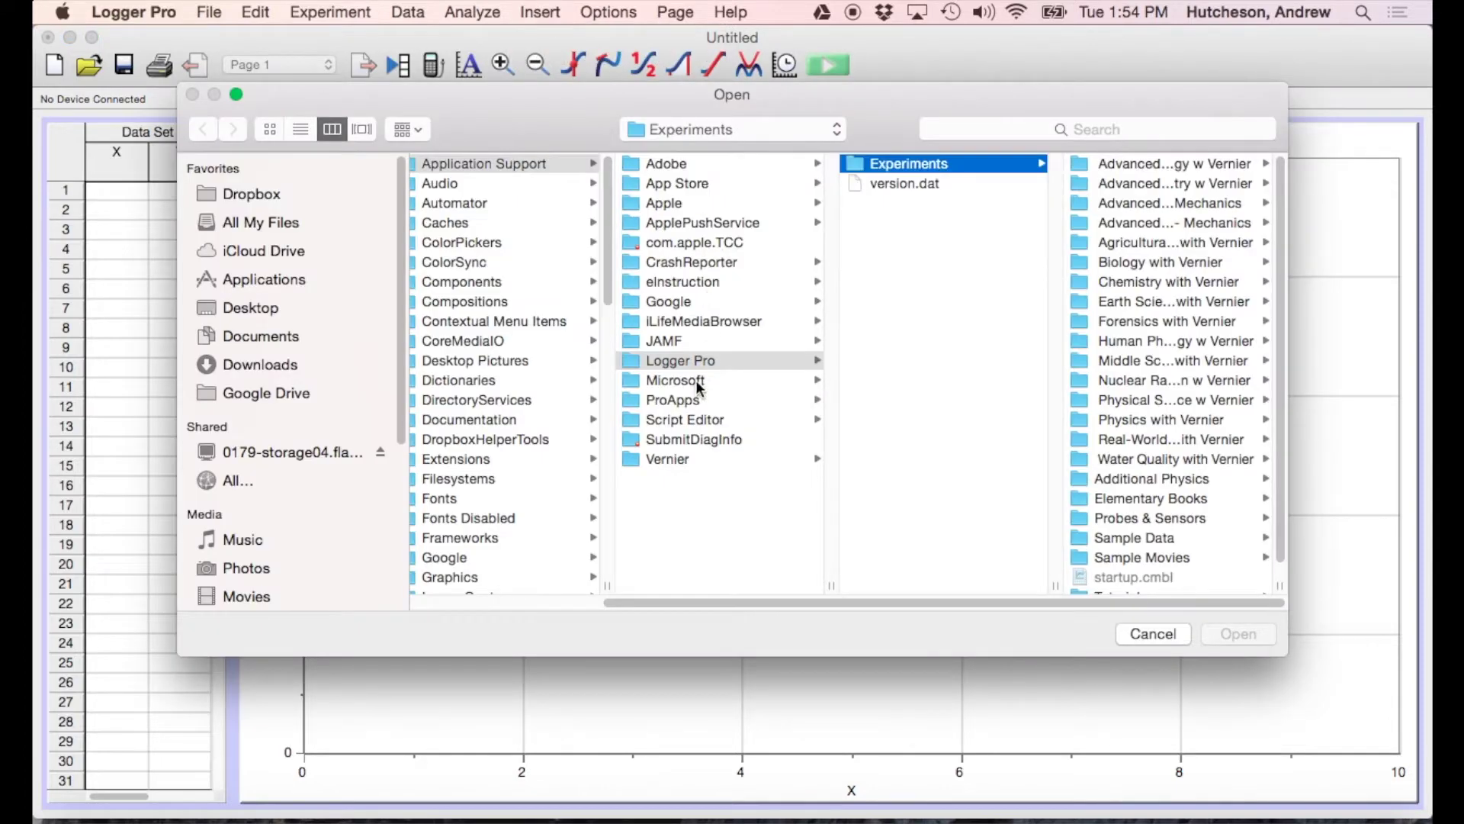
left_click(256, 394)
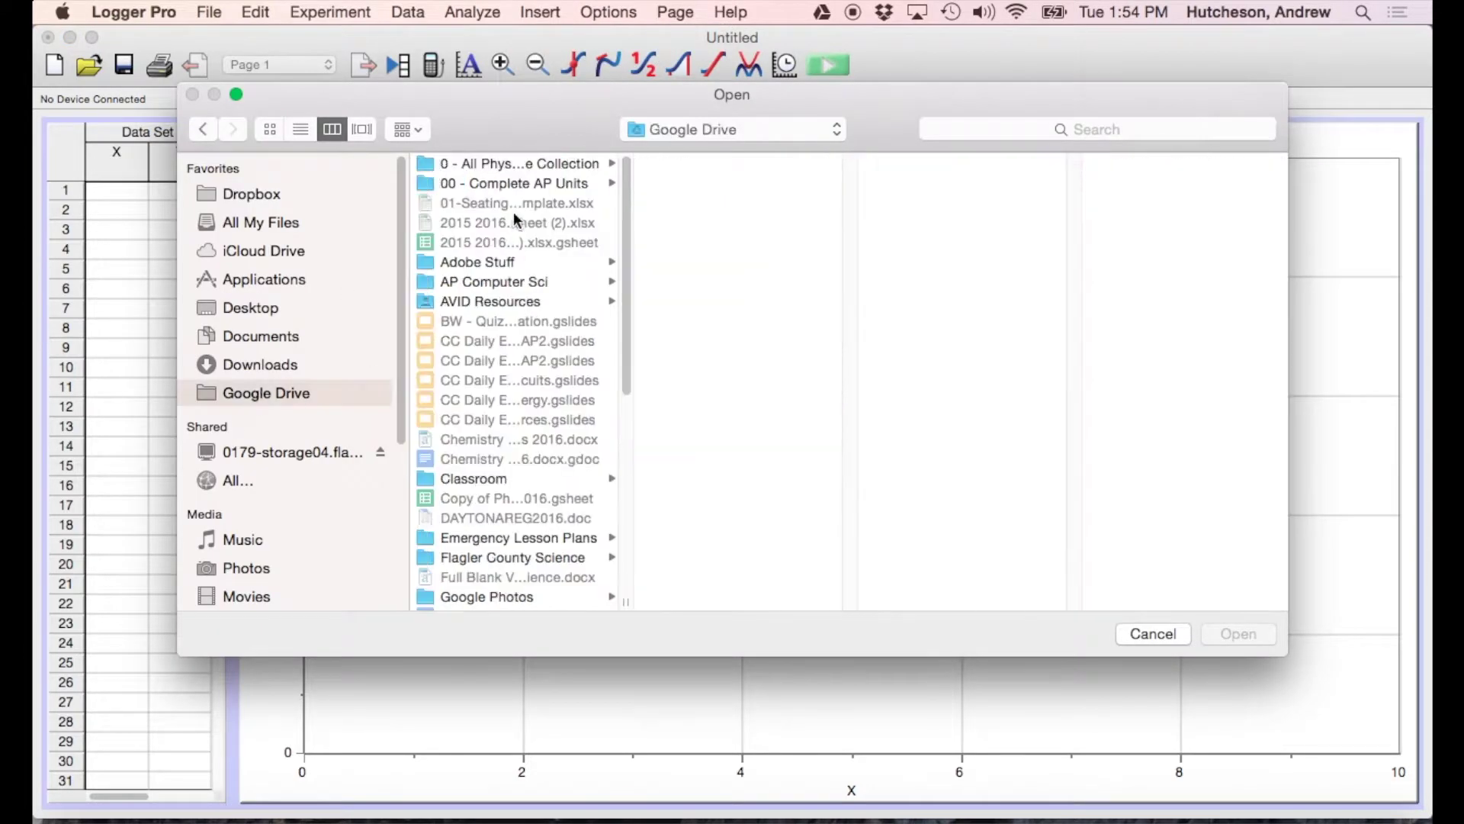
left_click(524, 166)
scroll(711, 420, "down", 8)
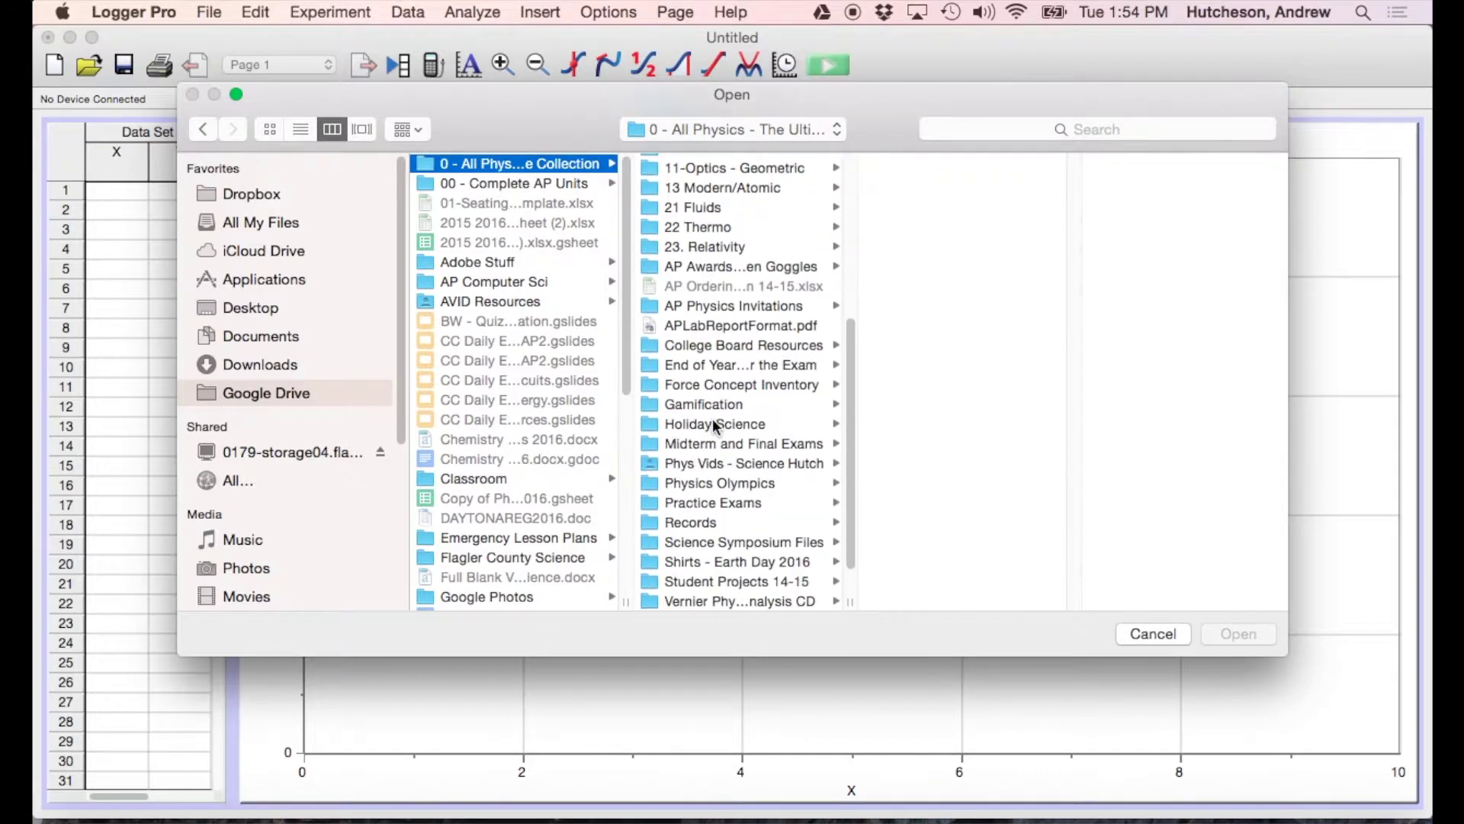
left_click(718, 464)
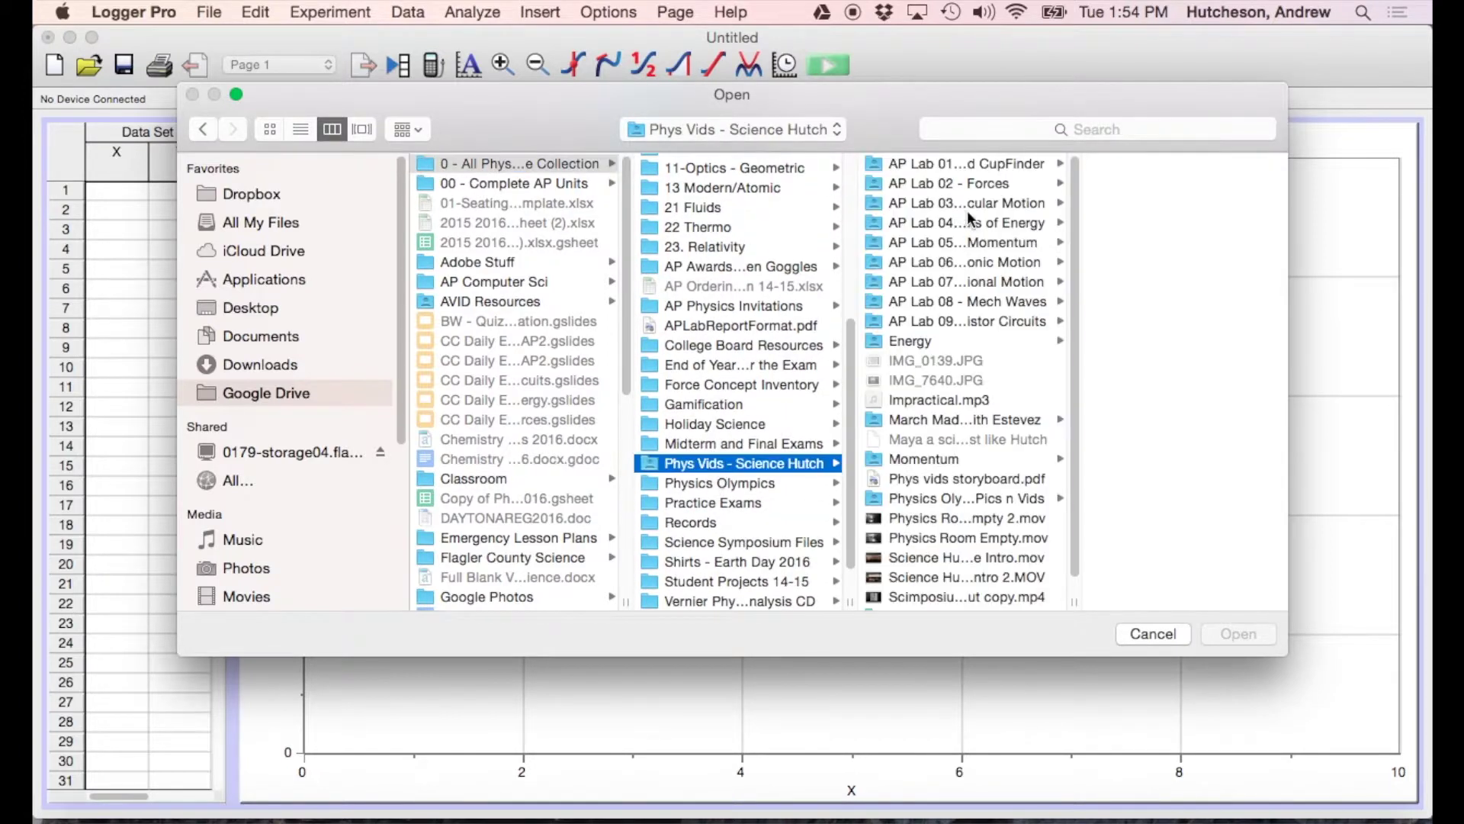
left_click(953, 300)
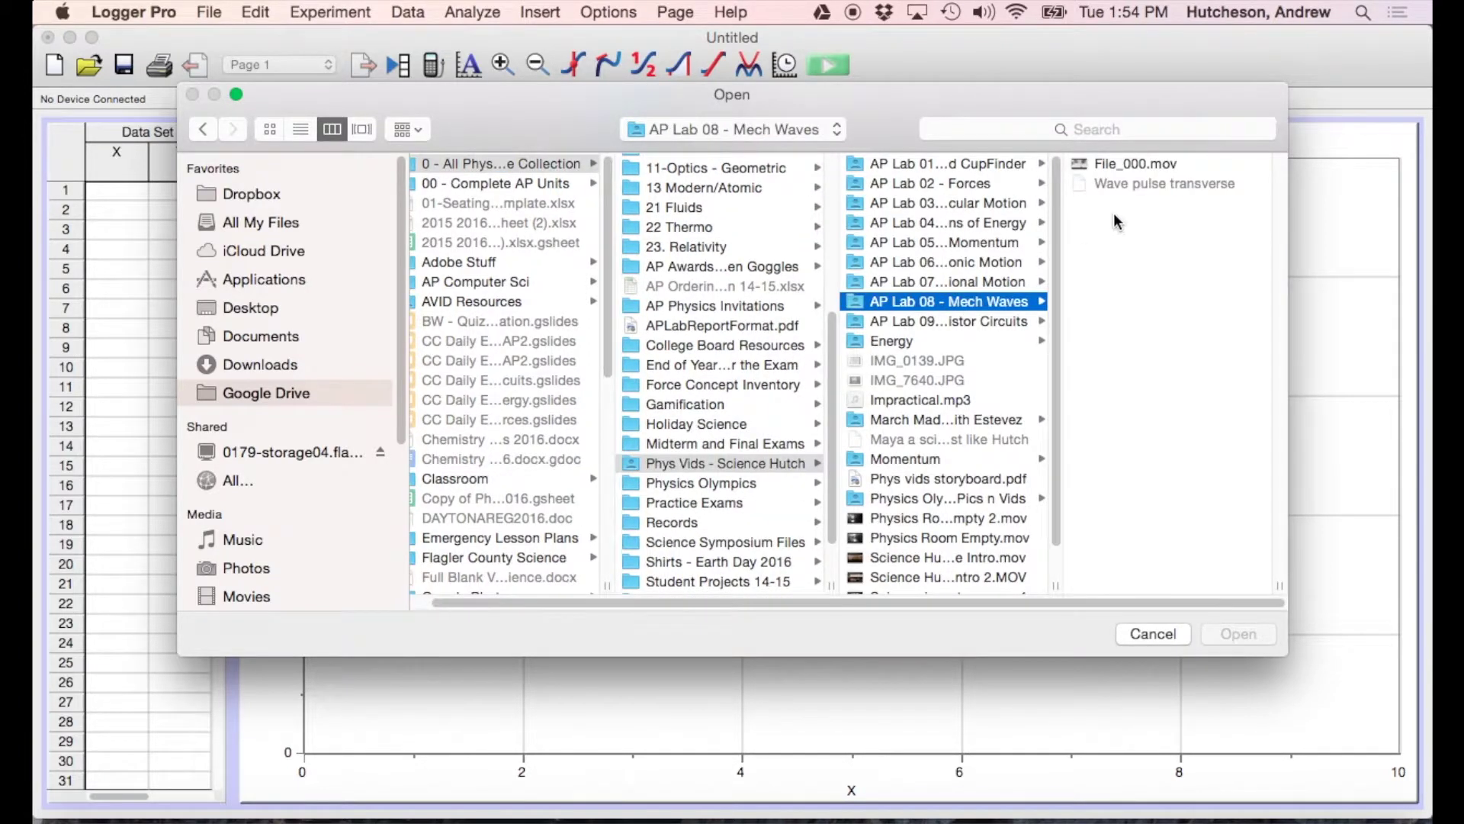
left_click(1125, 158)
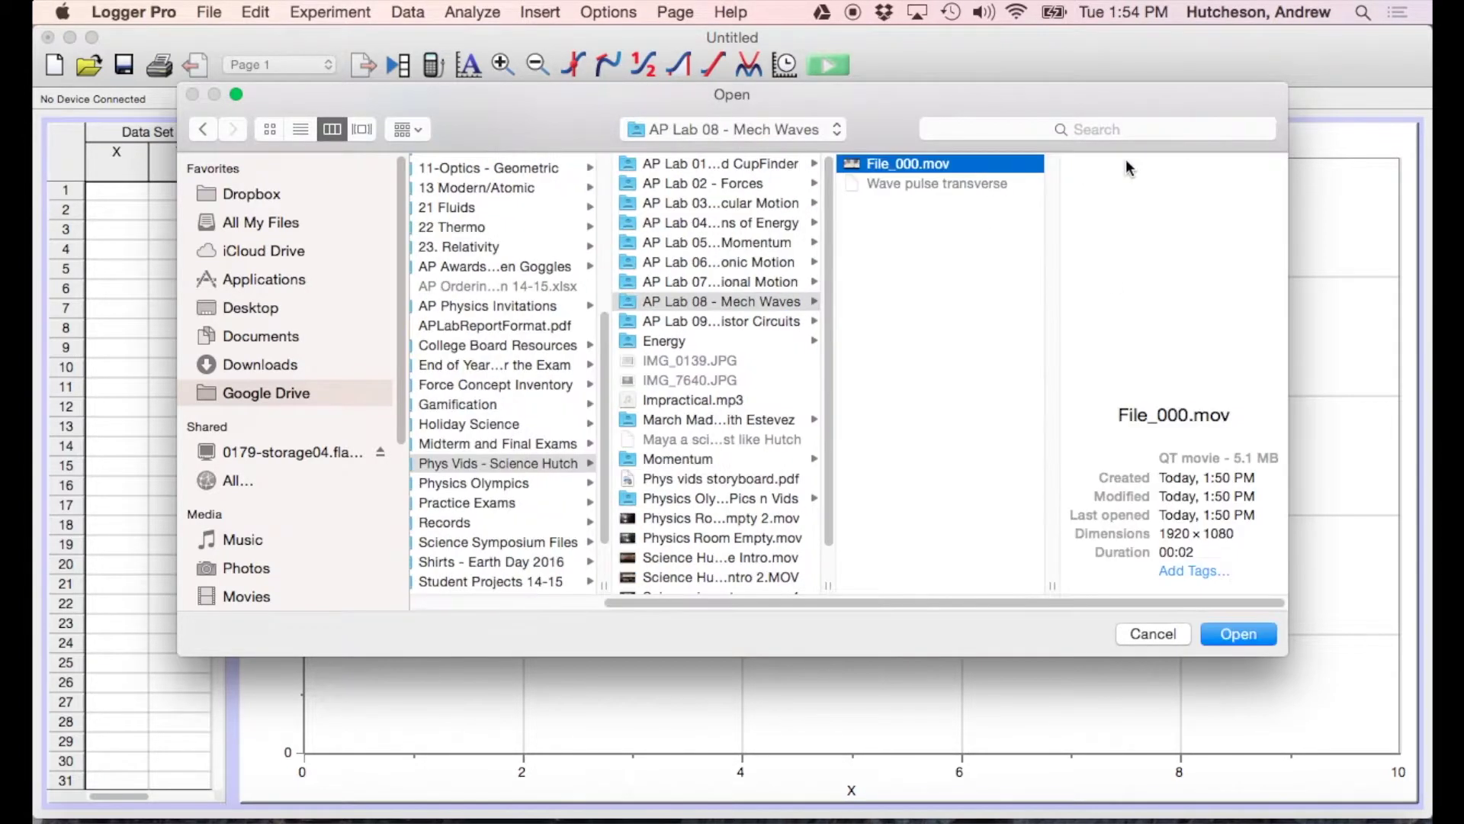
left_click(1246, 634)
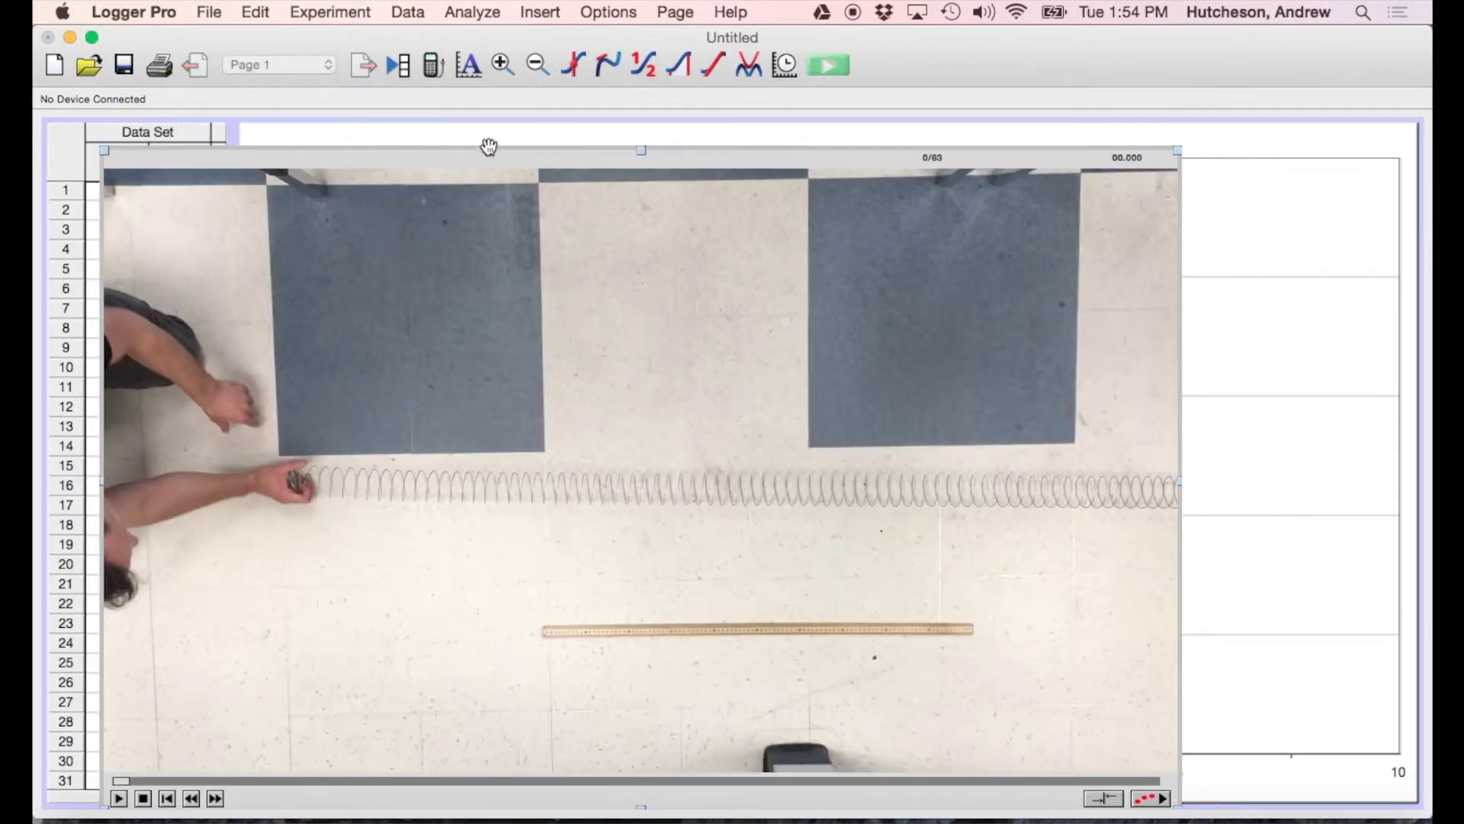
Move the movie up-left, enlarge it, enable video analysis, and cue it to frame 24/63.
left_click_drag(467, 161, 440, 133)
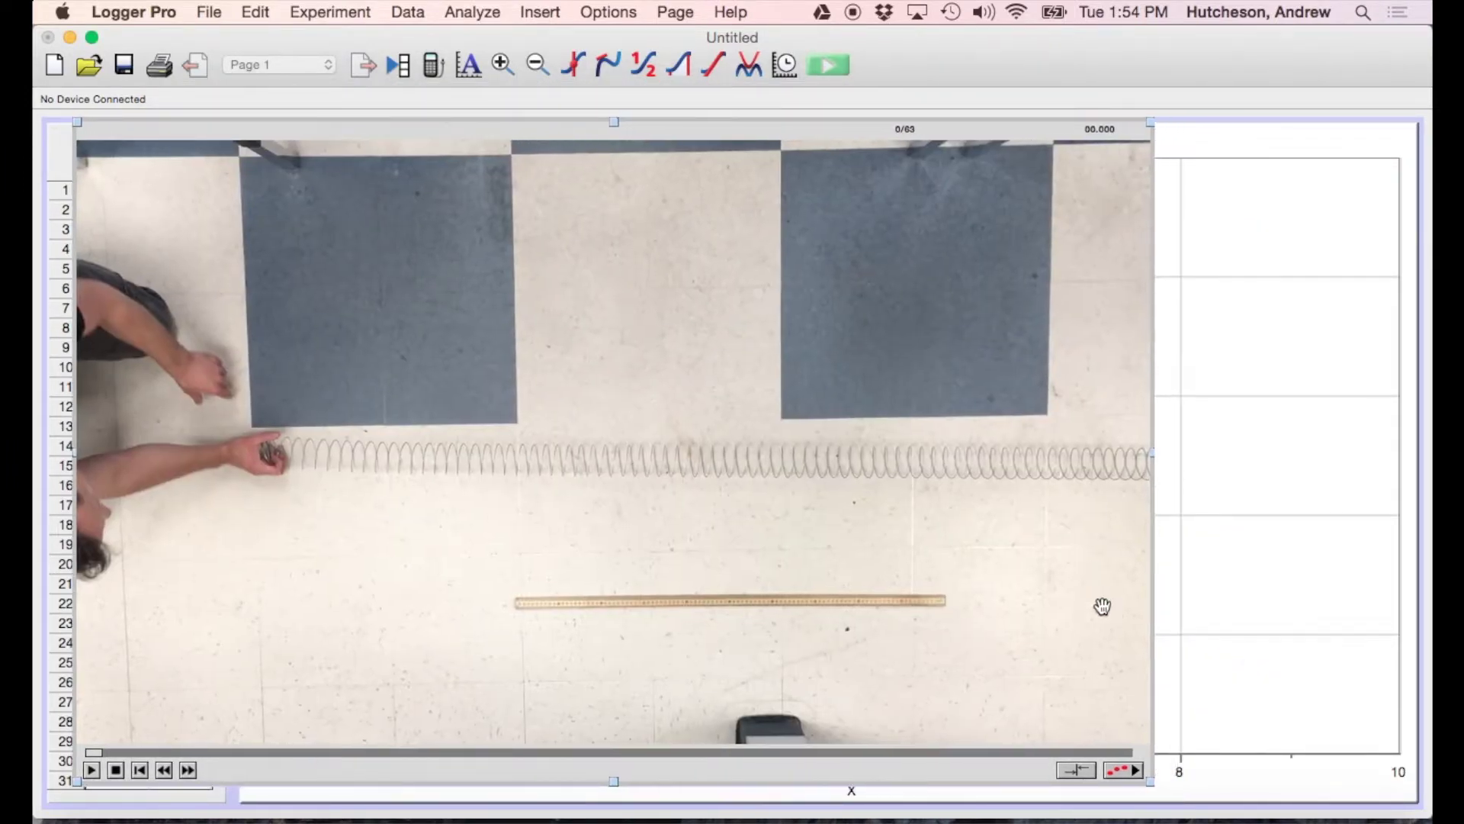
left_click_drag(1153, 784, 1204, 804)
left_click(1175, 794)
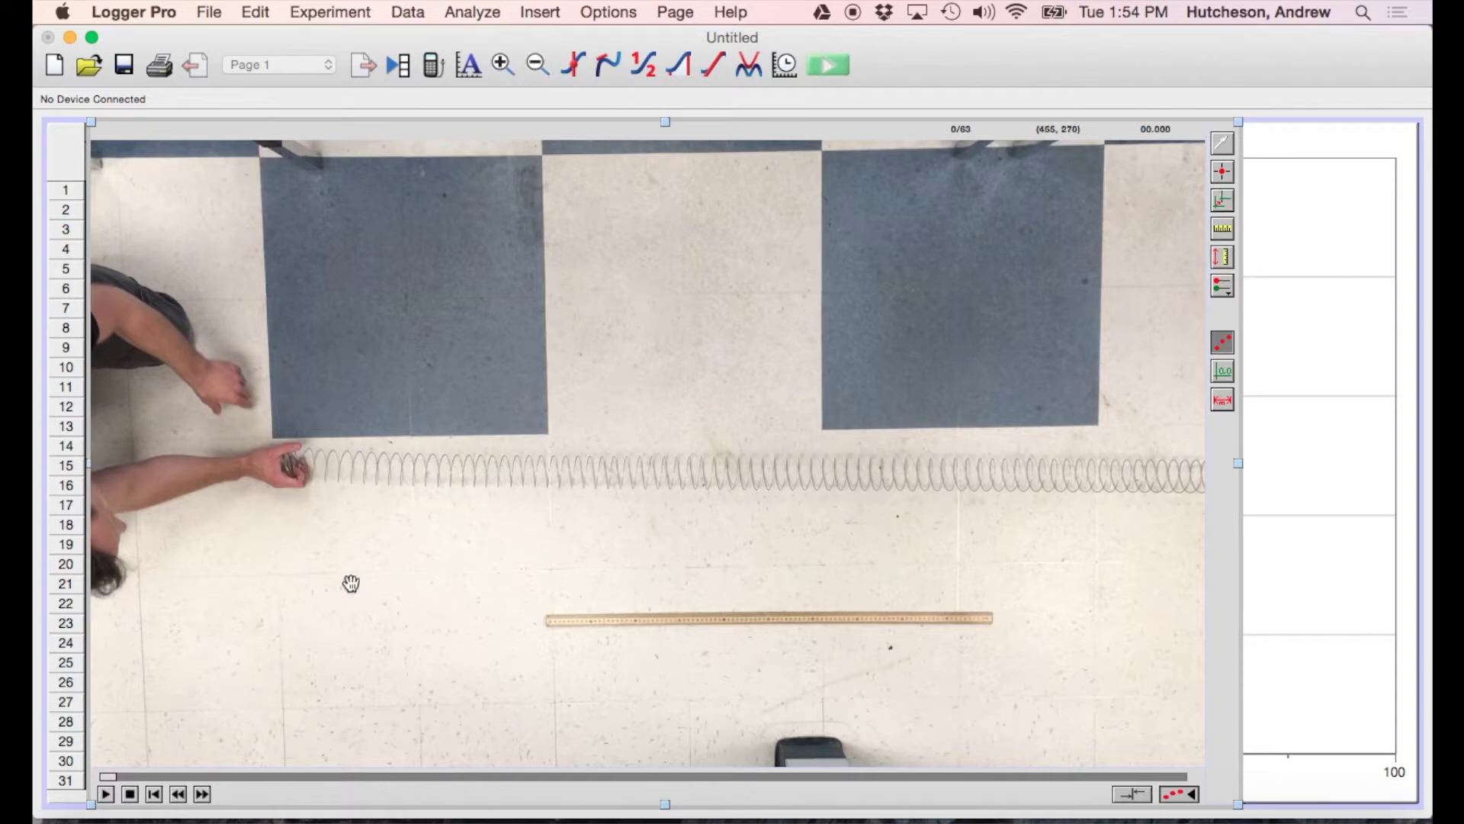
left_click(106, 793)
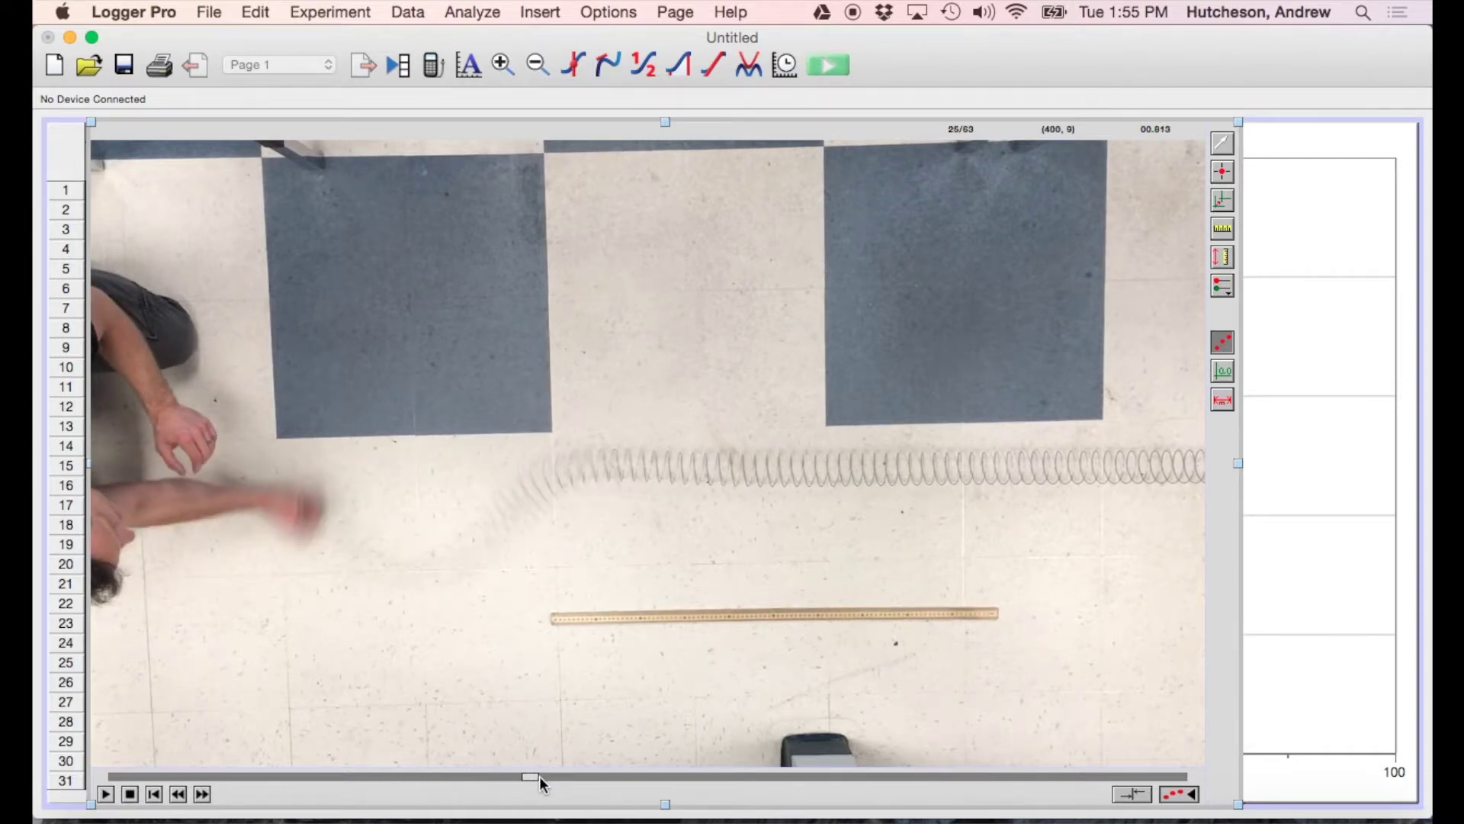
left_click_drag(539, 778, 524, 777)
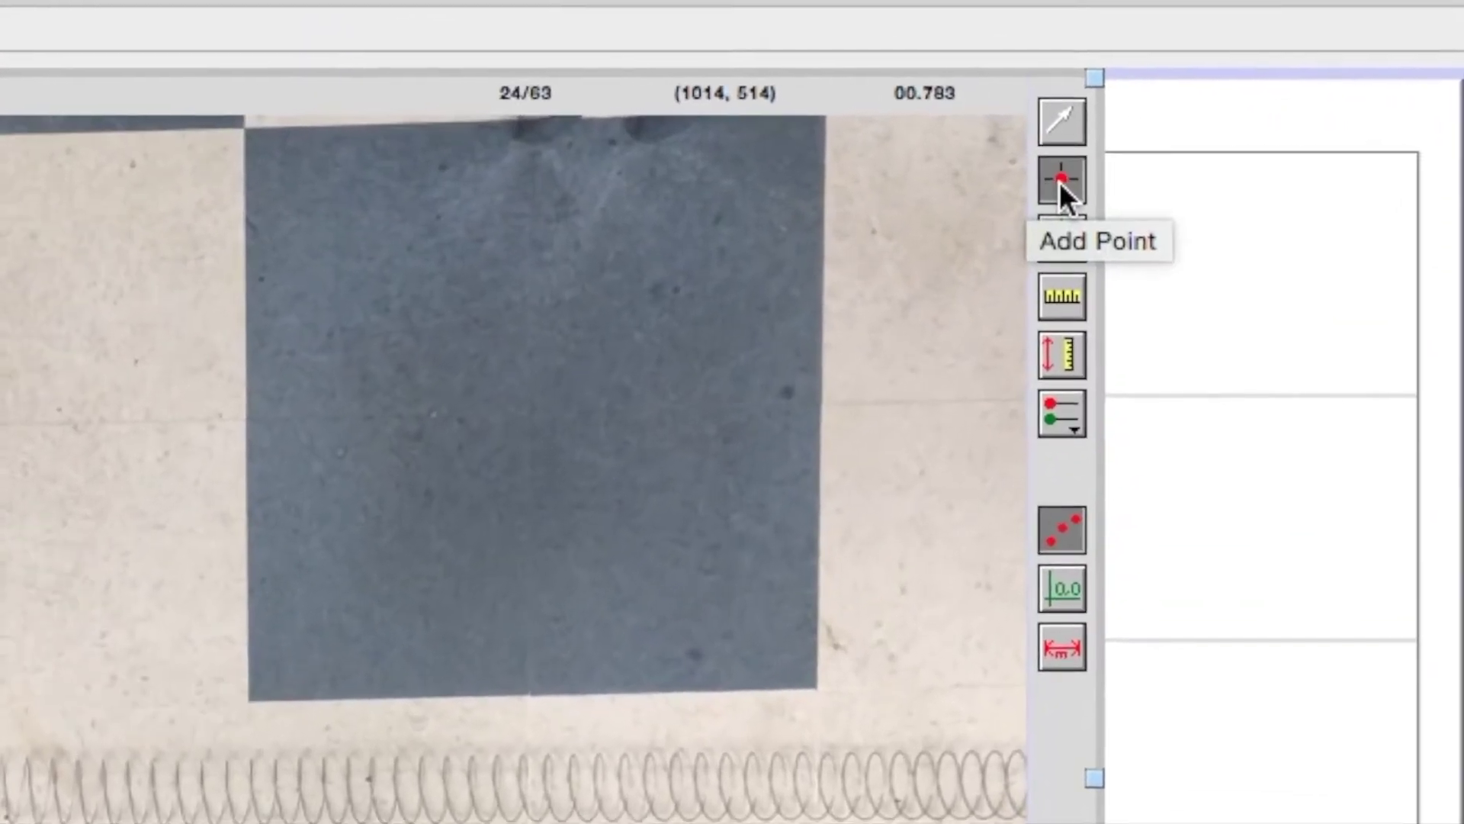
Mark the pulse crest on the slinky in each frame from 24 through 33.
left_click(1102, 174)
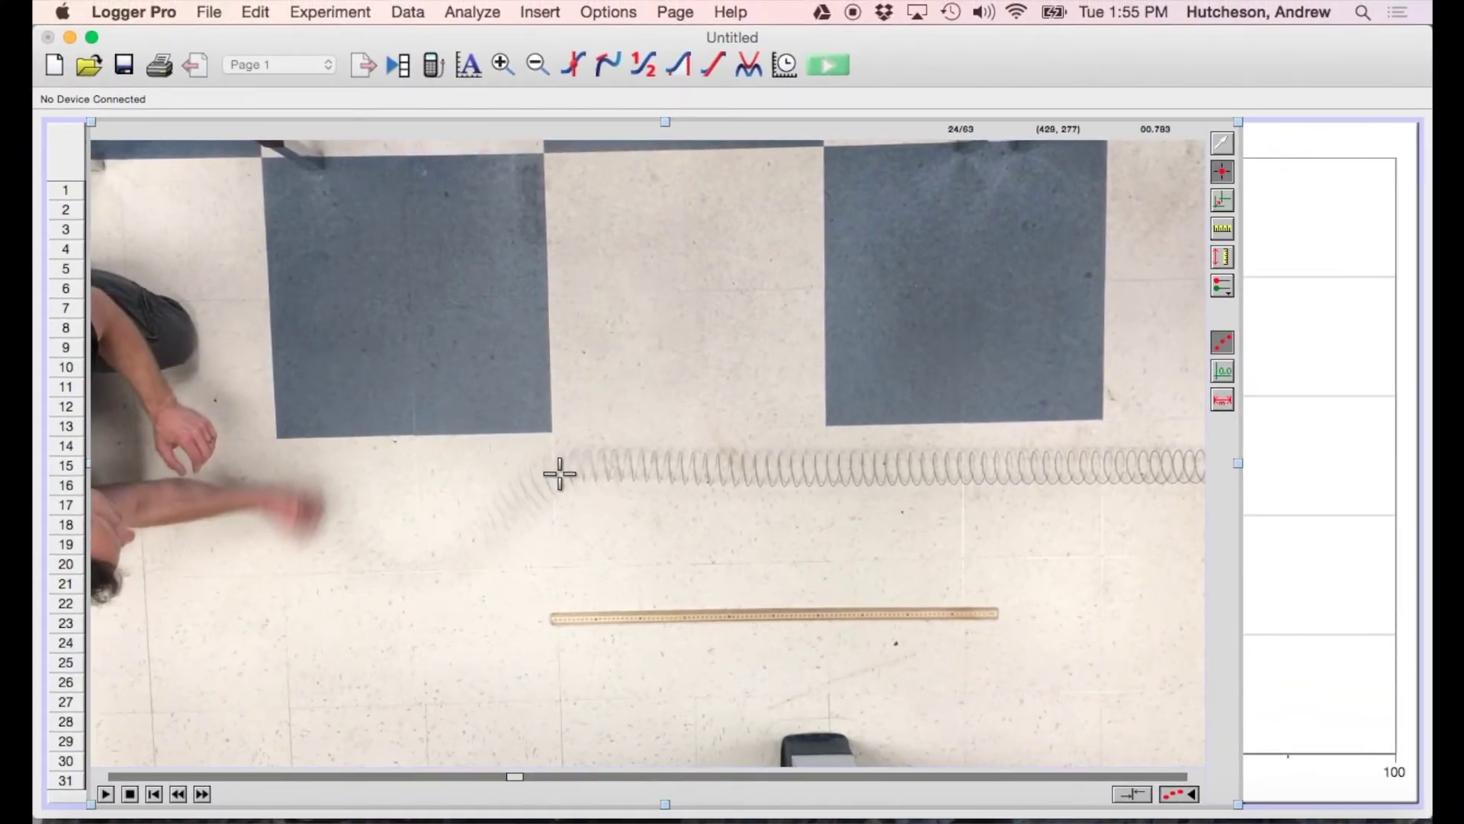
left_click(559, 473)
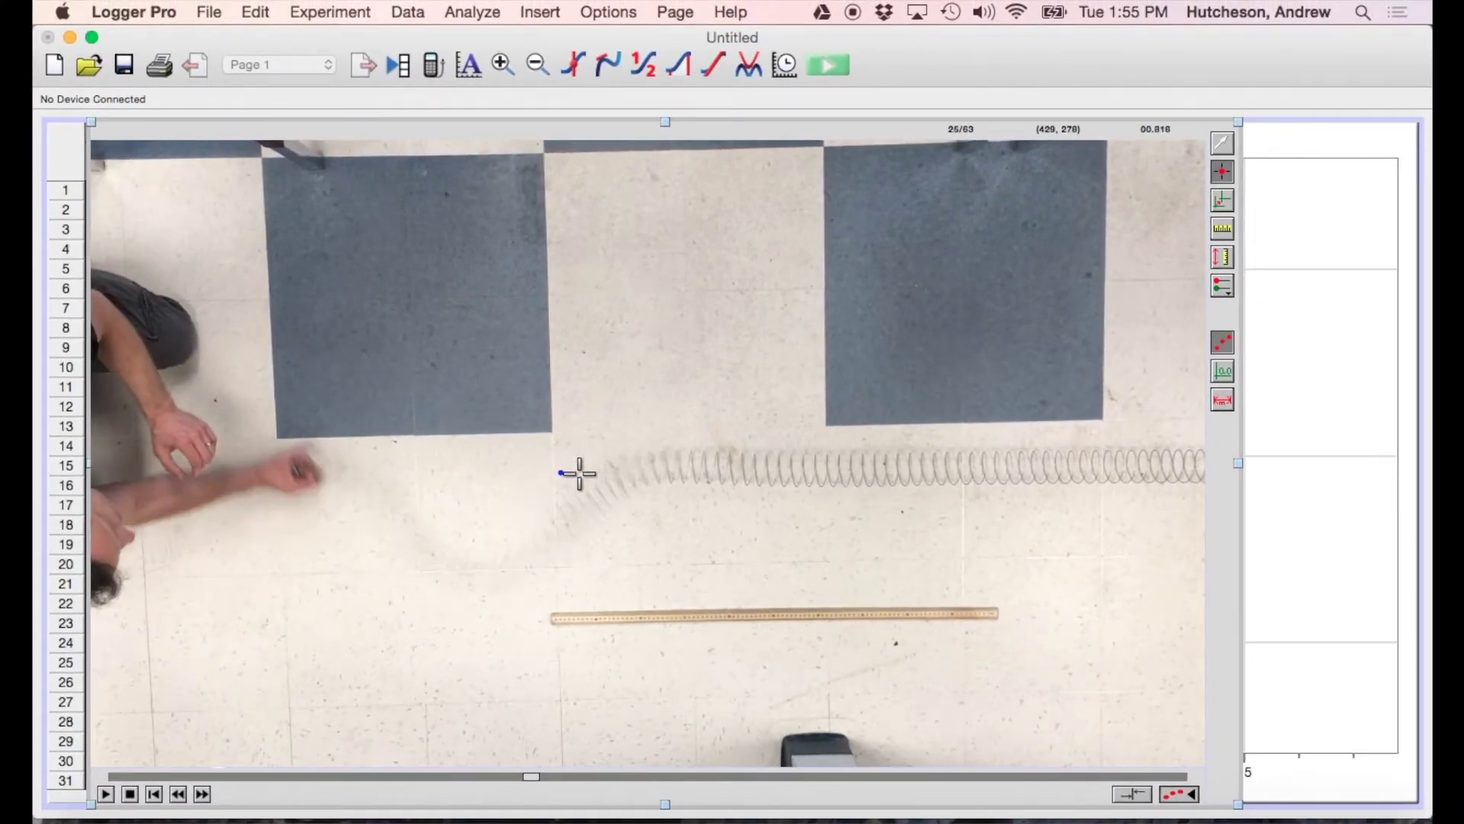
left_click(632, 474)
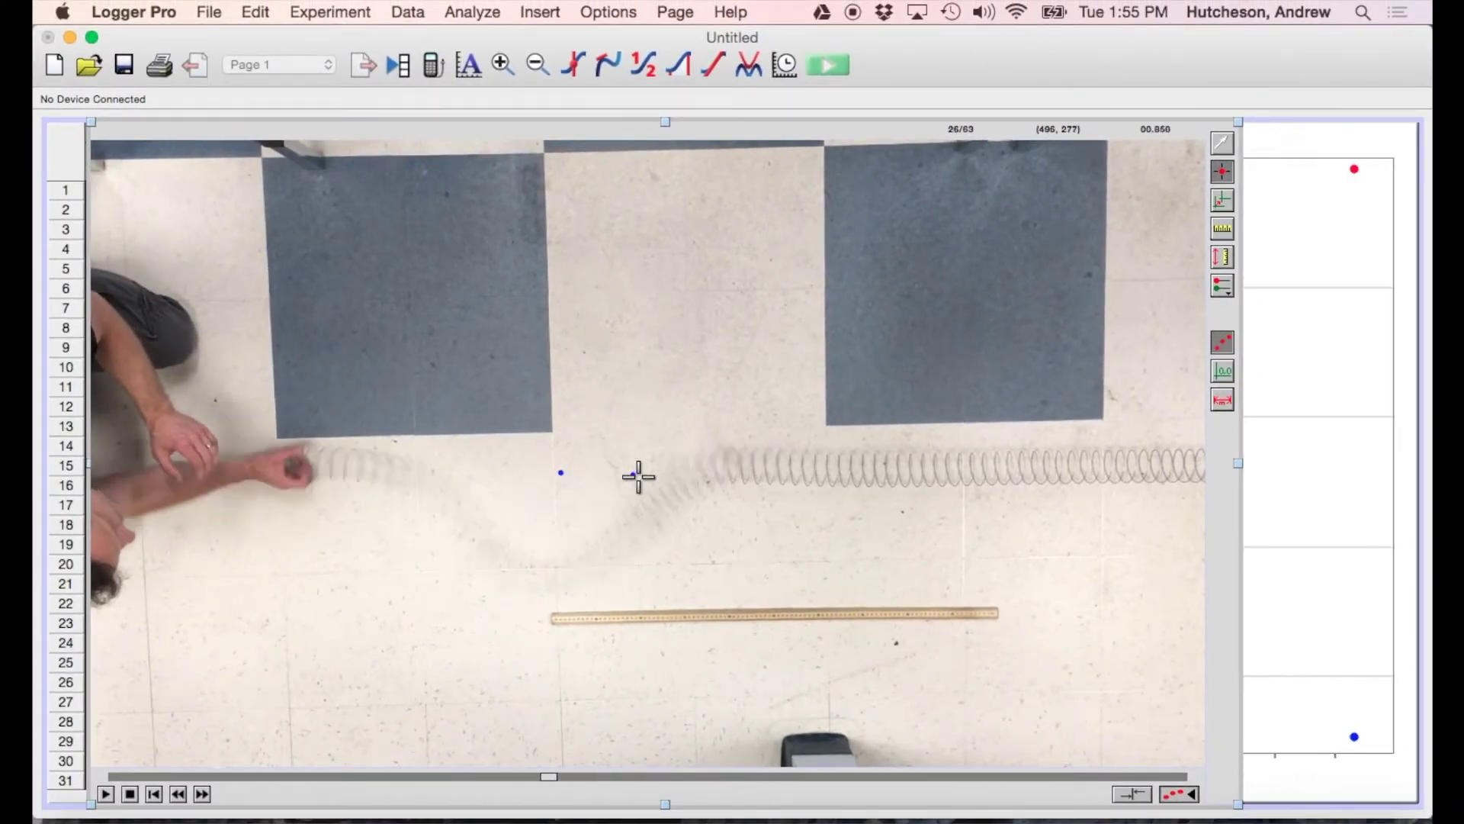
left_click(714, 473)
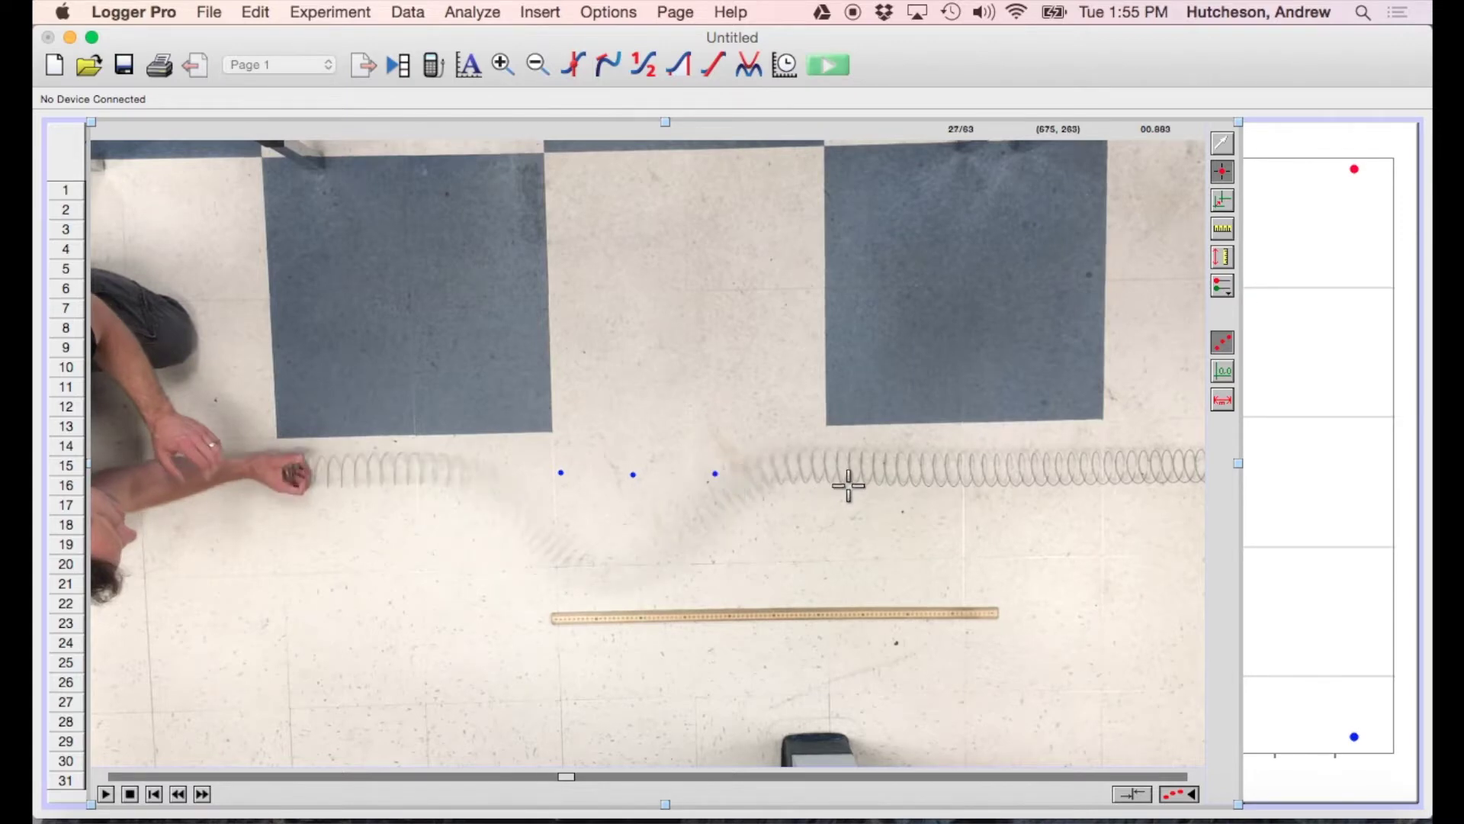
left_click(771, 473)
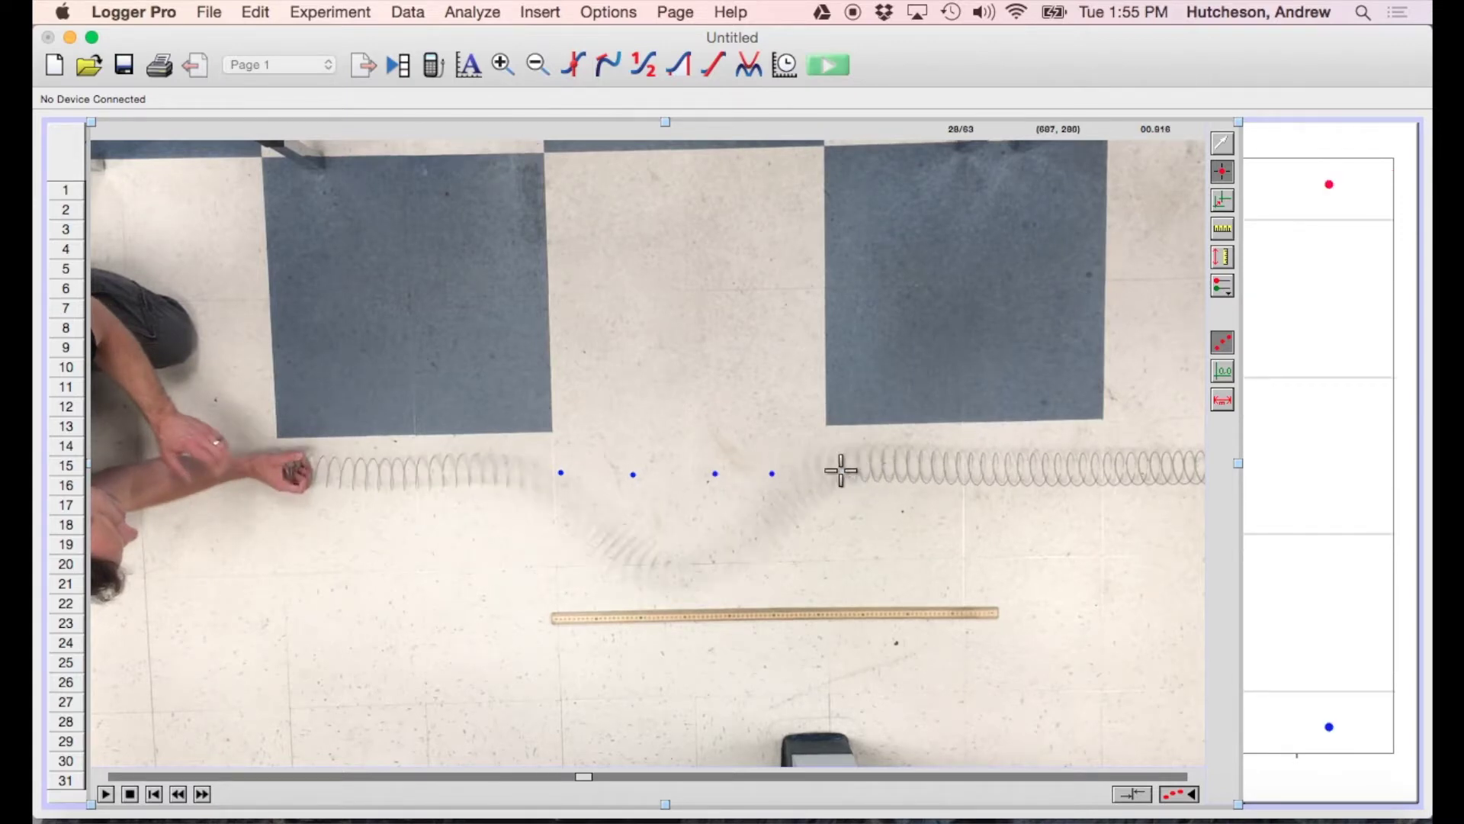
left_click(839, 469)
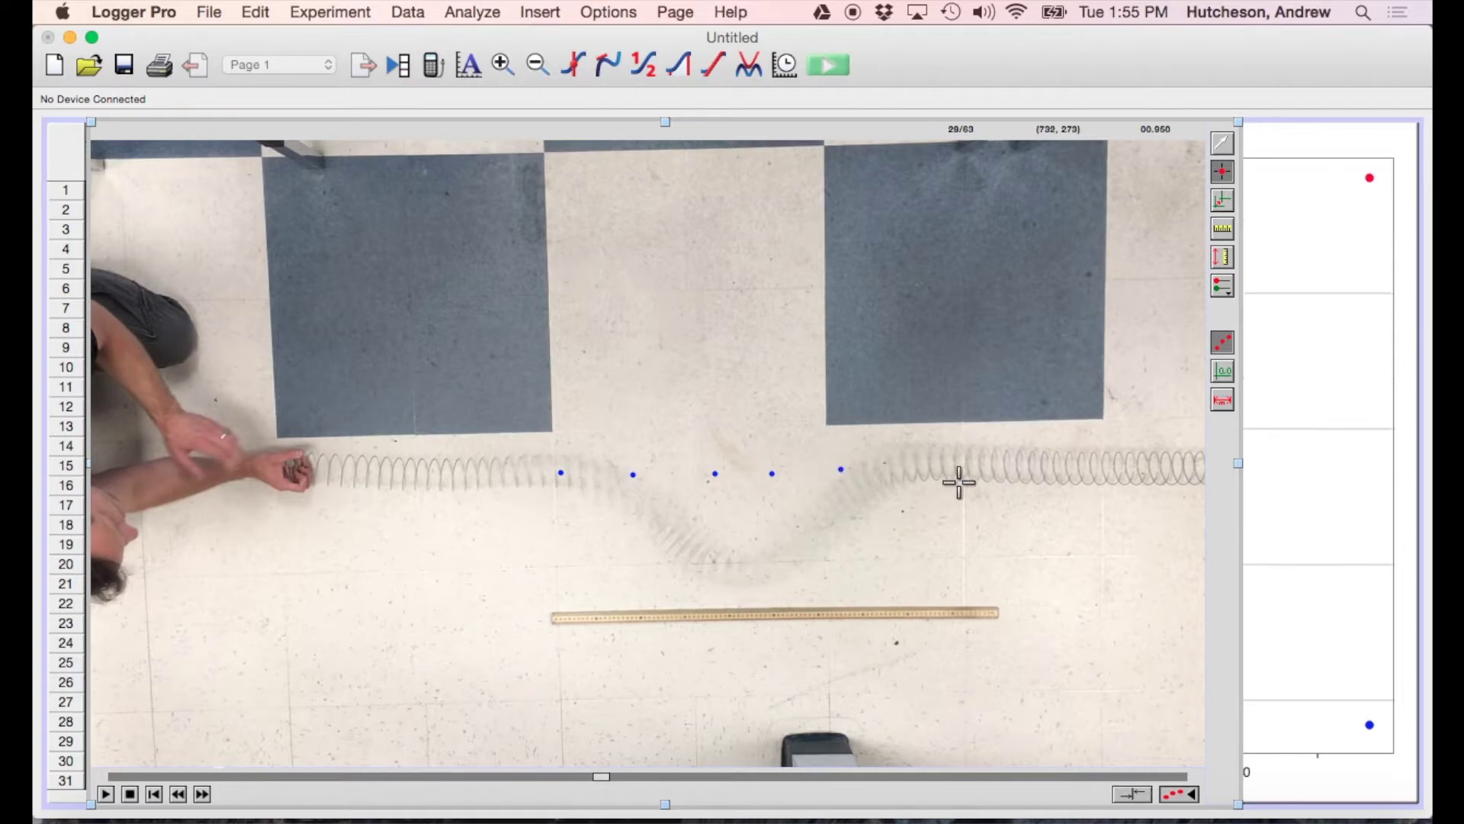
left_click(896, 471)
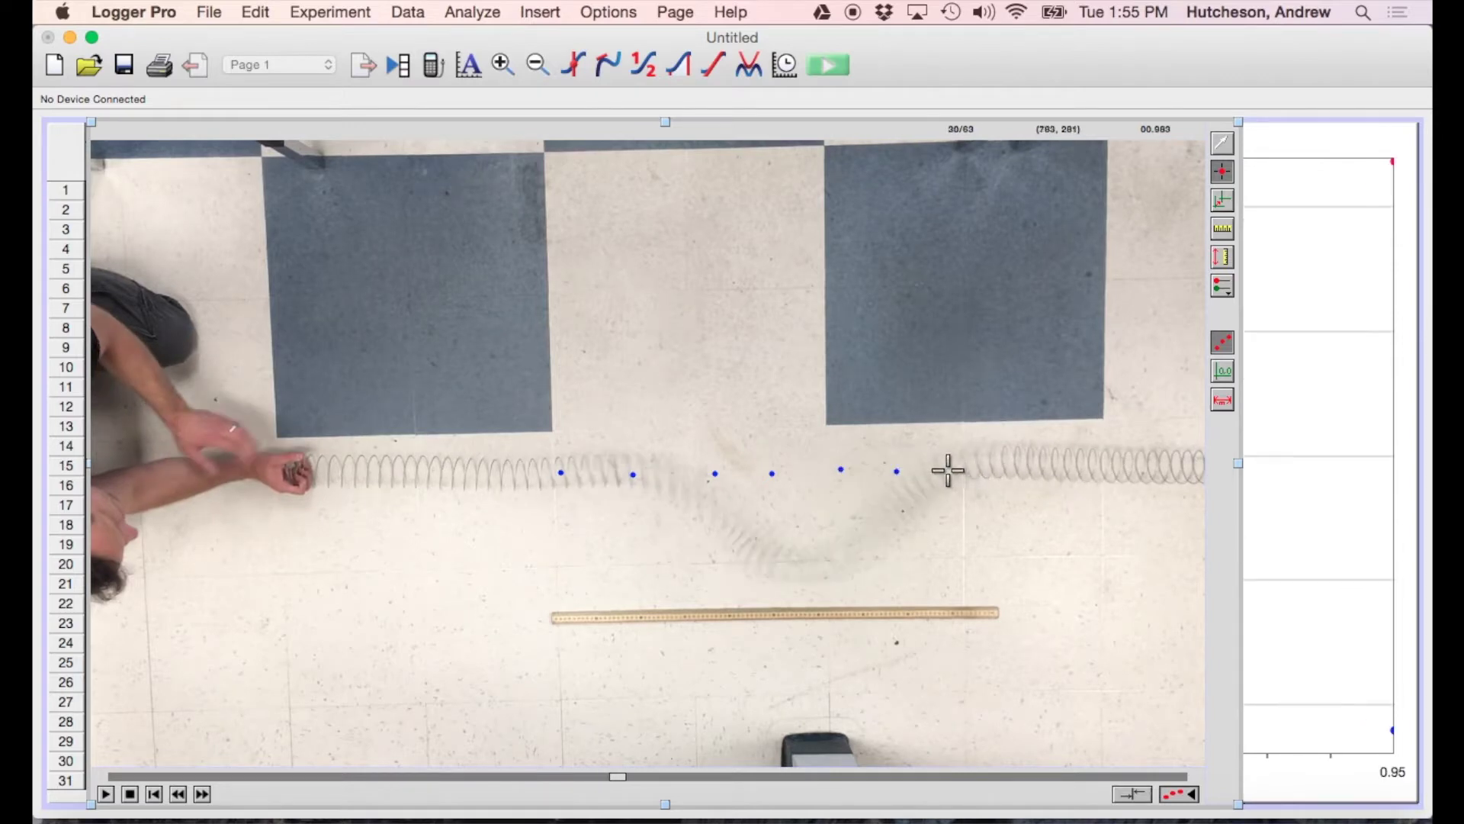
left_click(950, 470)
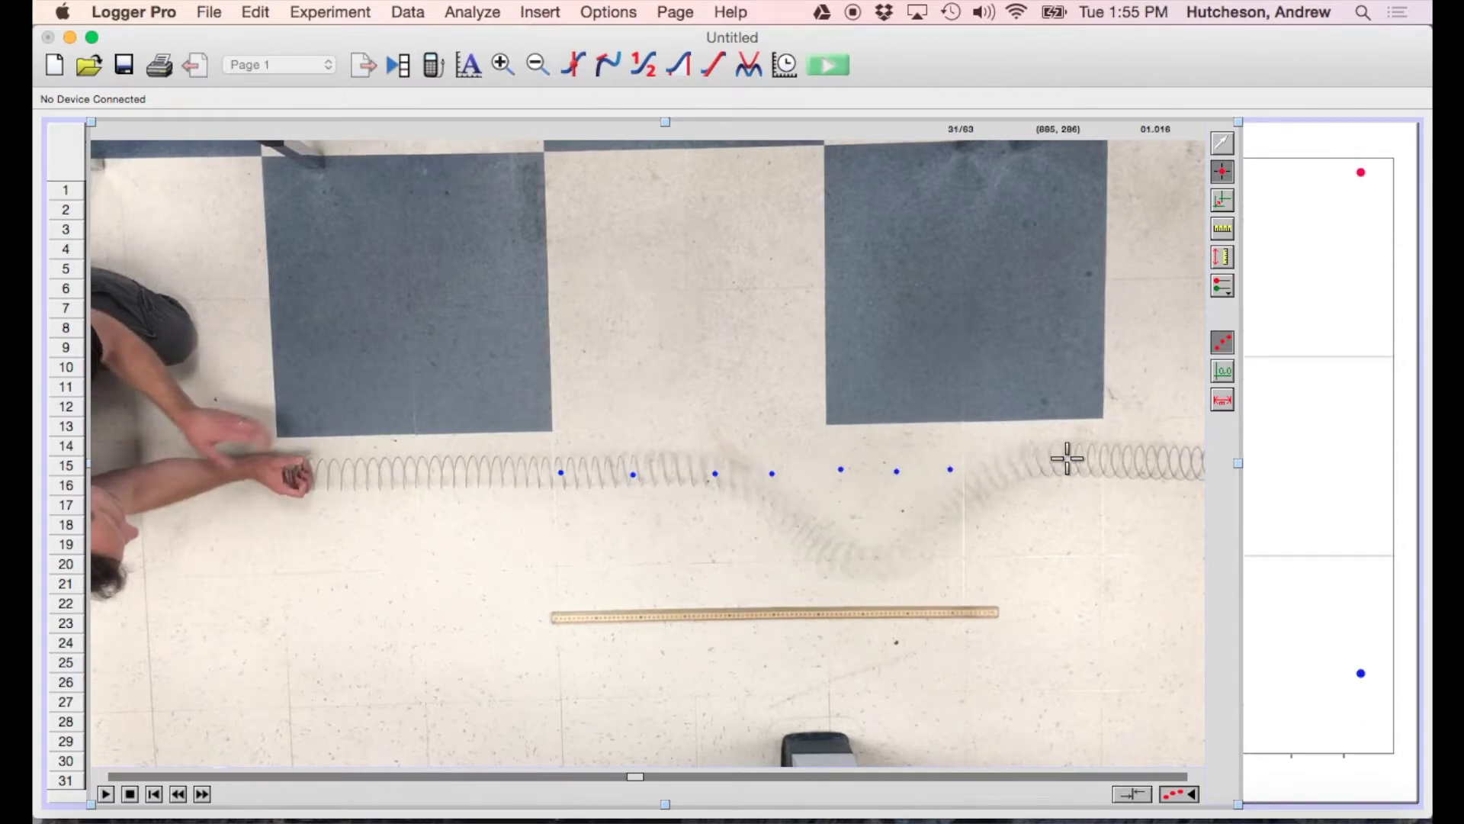
left_click(1024, 468)
left_click(1092, 467)
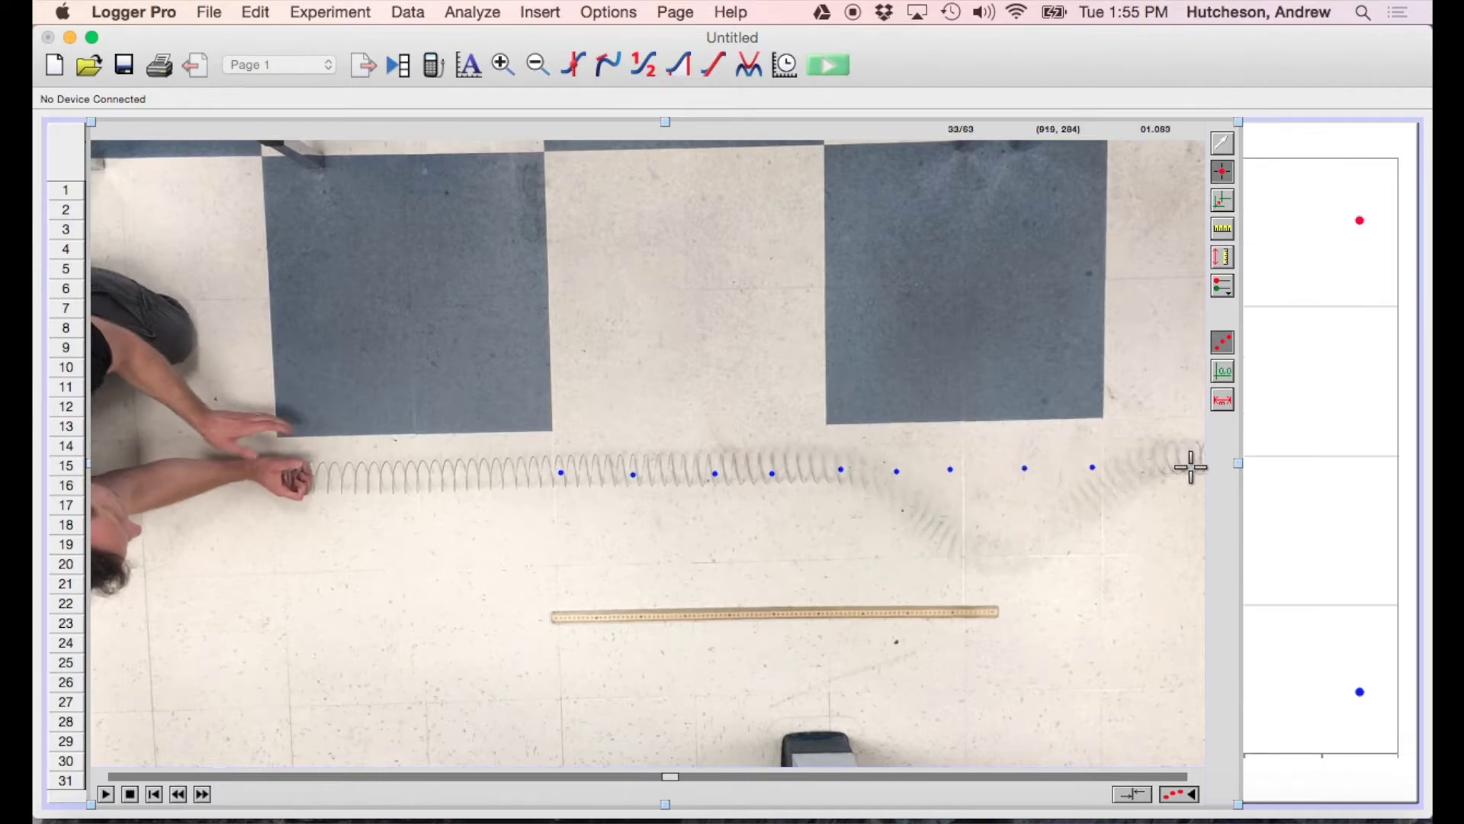
left_click(1153, 466)
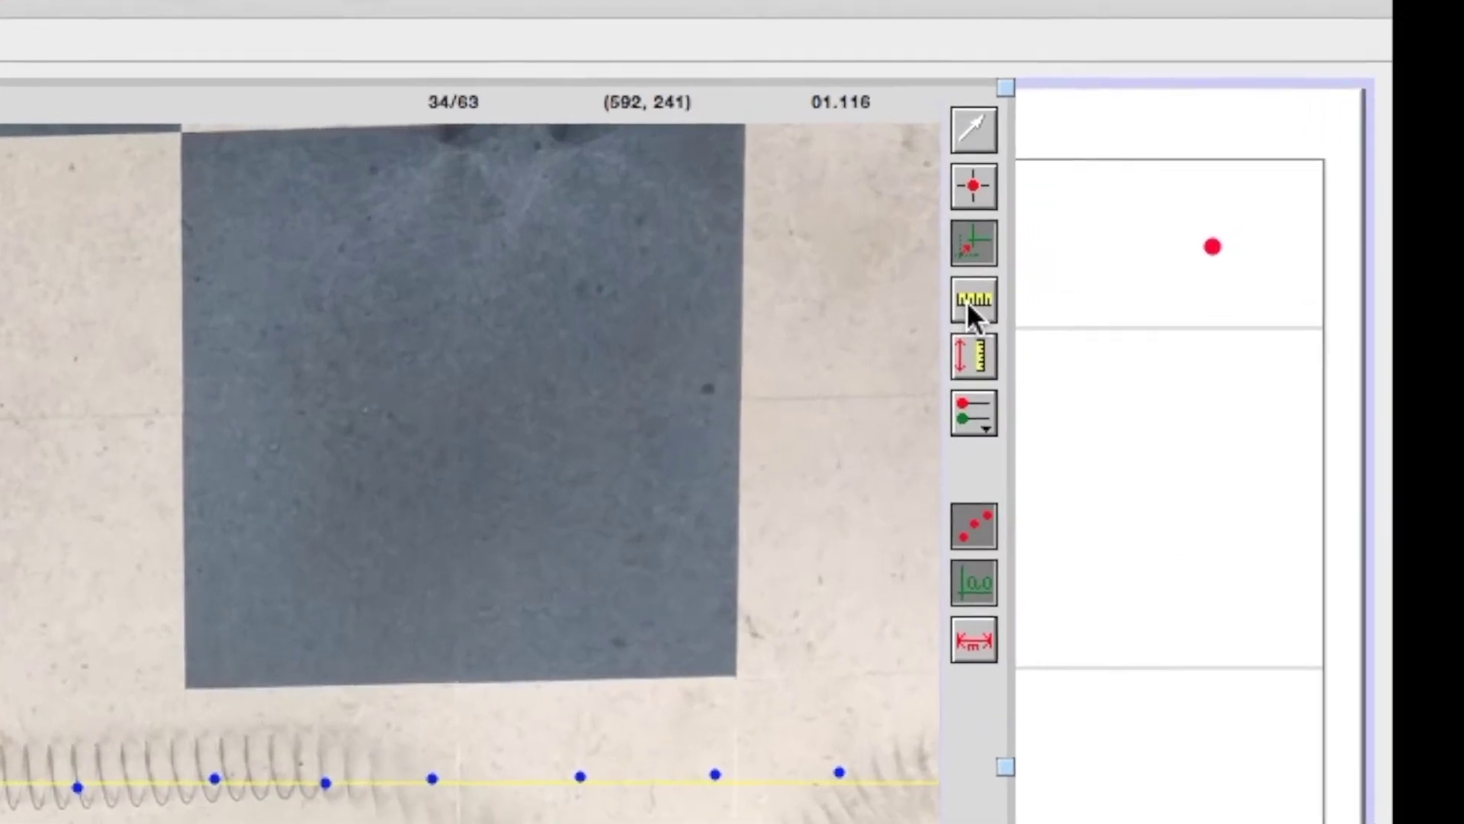
Set the distance scale by spanning the meter stick as 1 m.
left_click(969, 300)
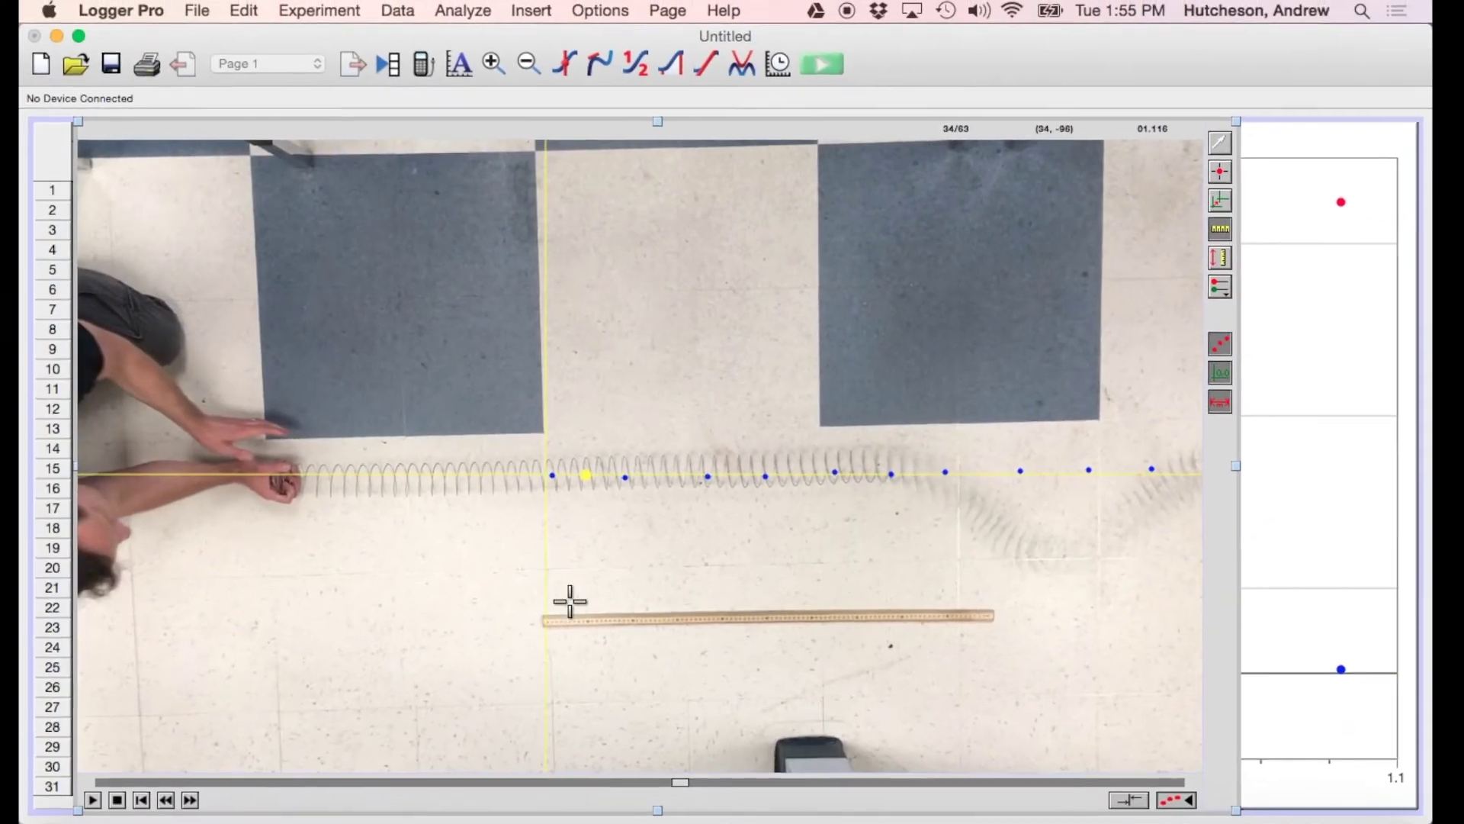
left_click_drag(547, 615, 1000, 612)
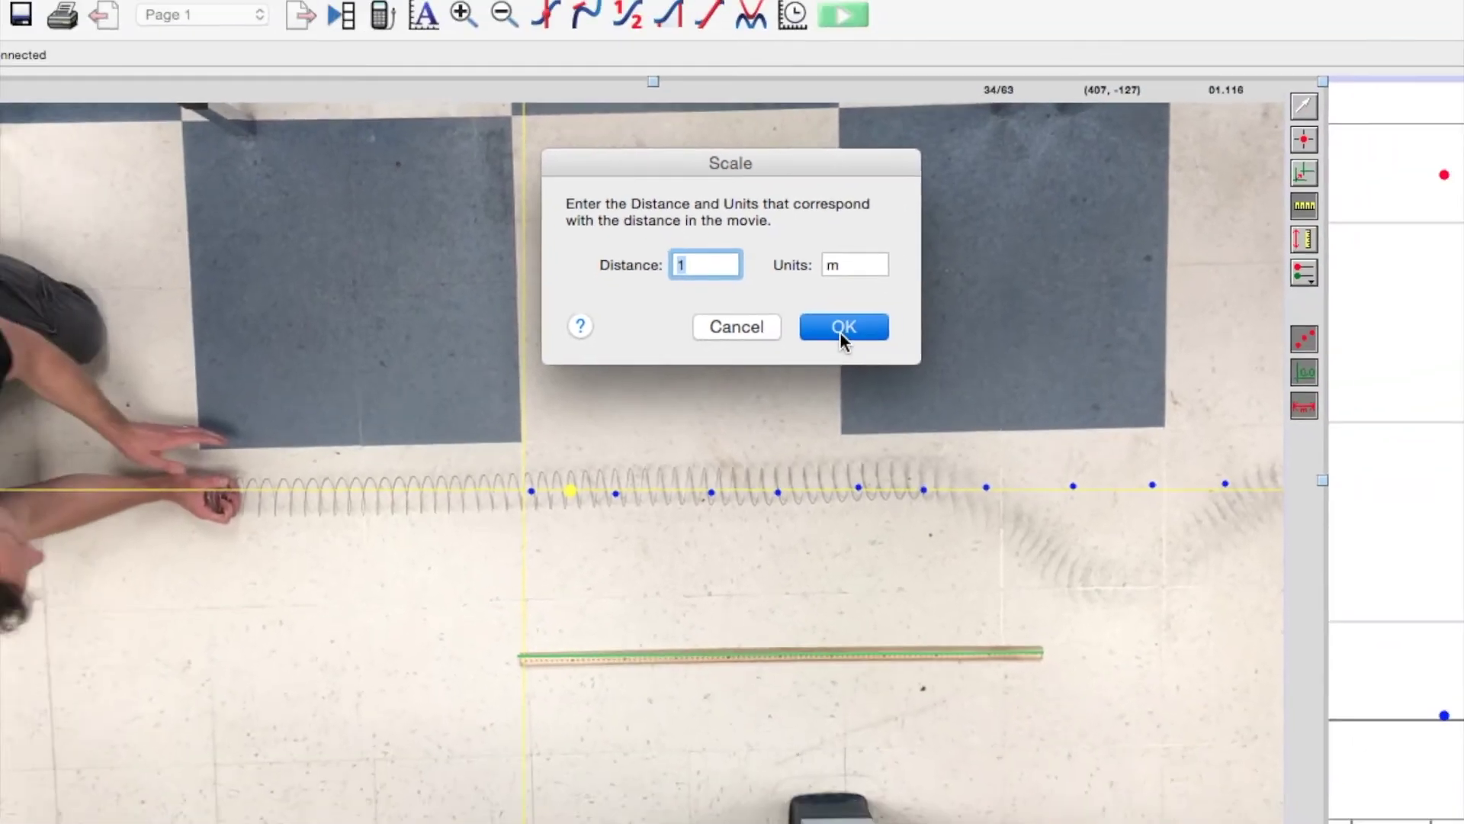
left_click(892, 310)
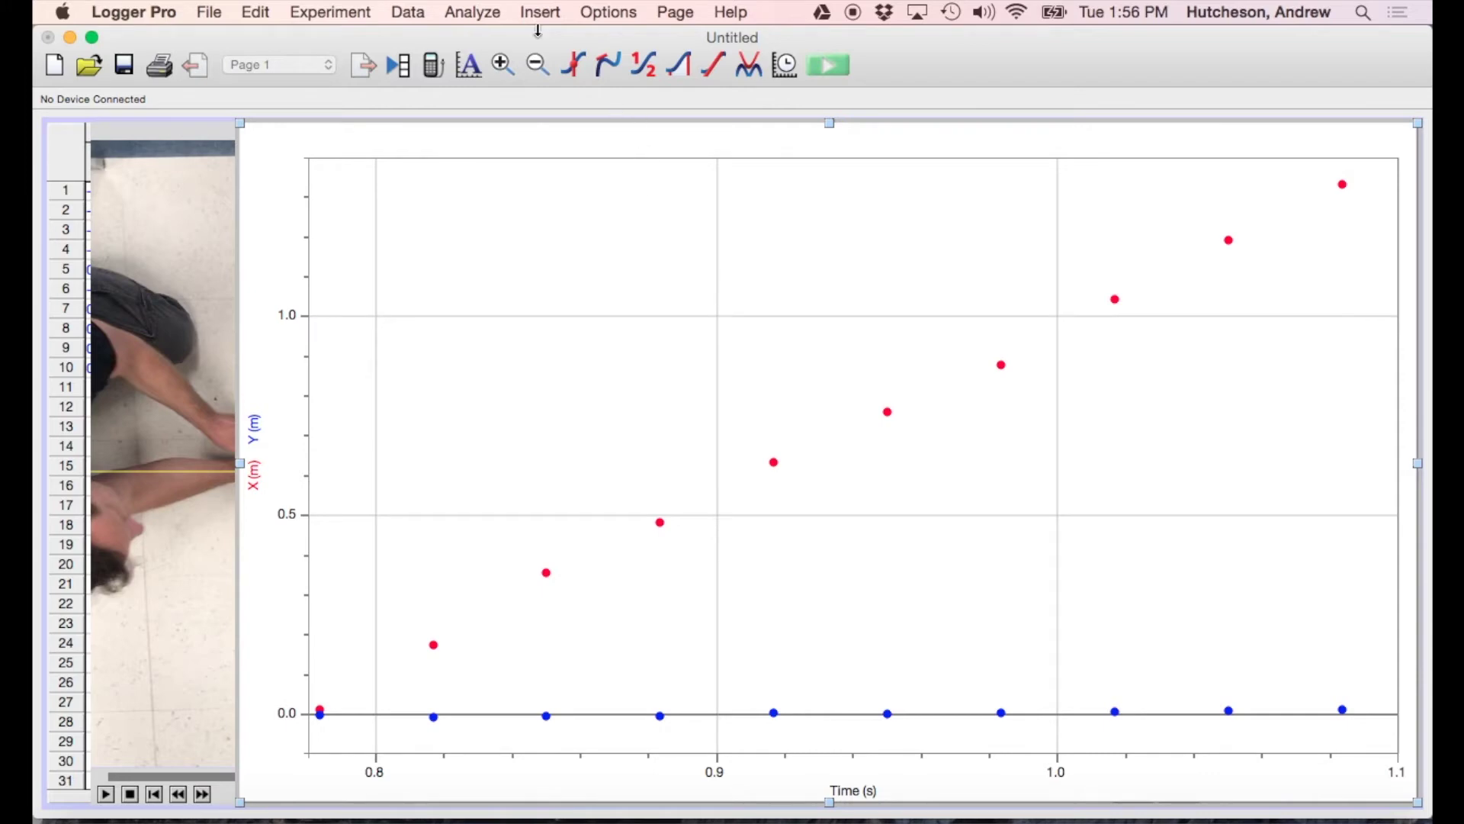
Apply a linear fit to the VideoAnalysis|X column on the graph.
left_click(472, 12)
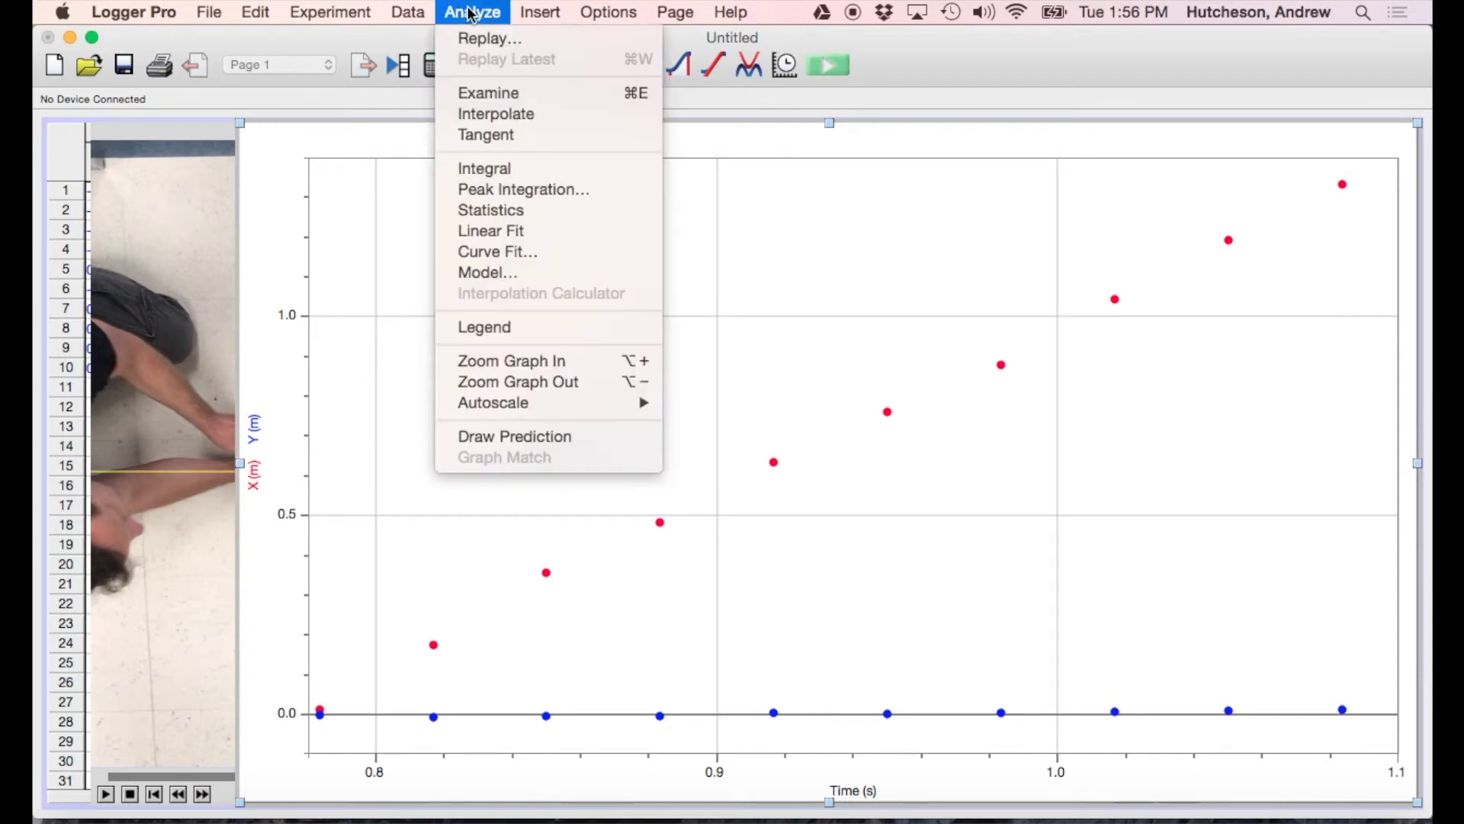
left_click(504, 238)
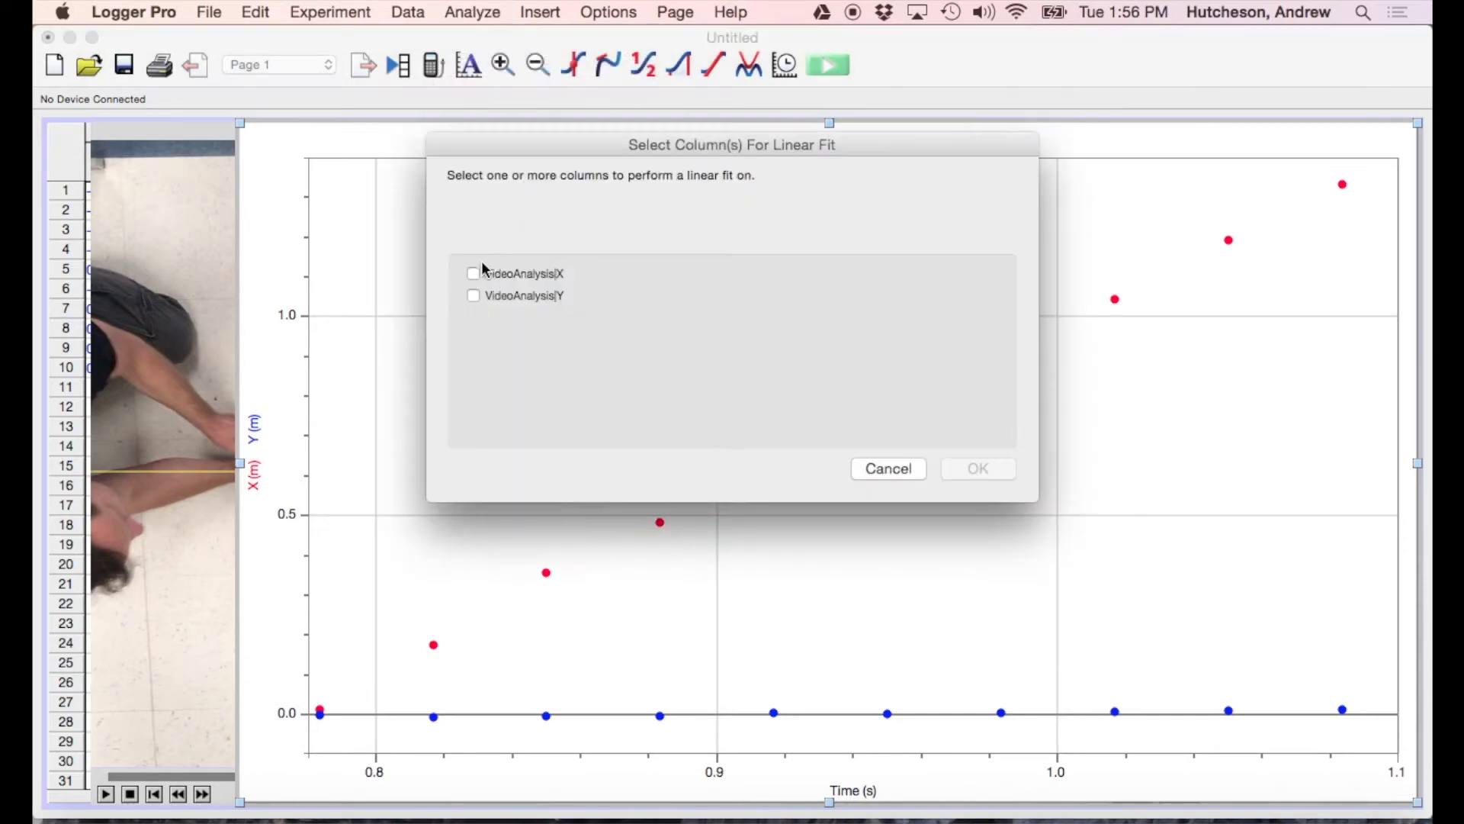
left_click(473, 276)
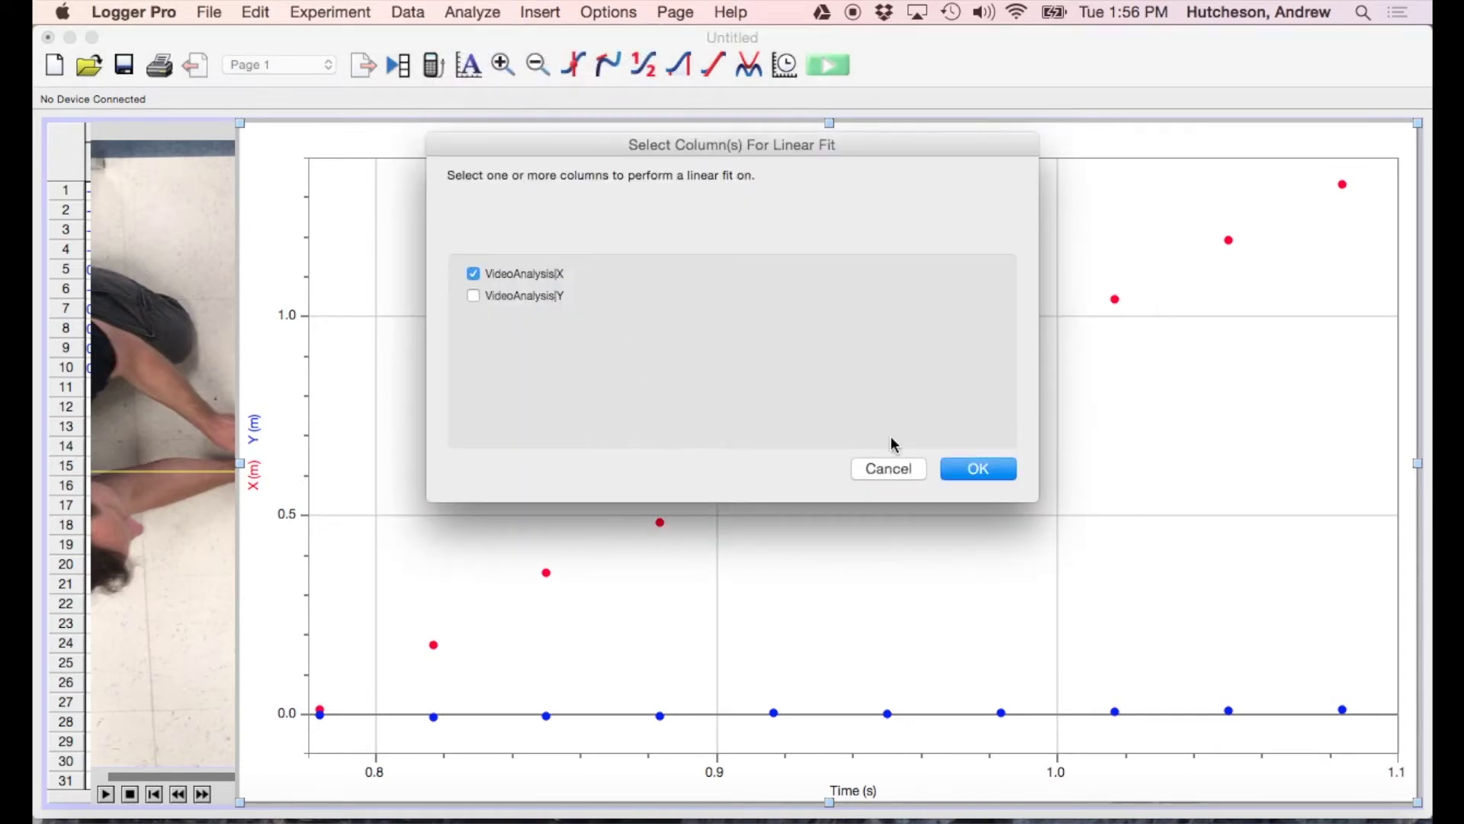
left_click(980, 470)
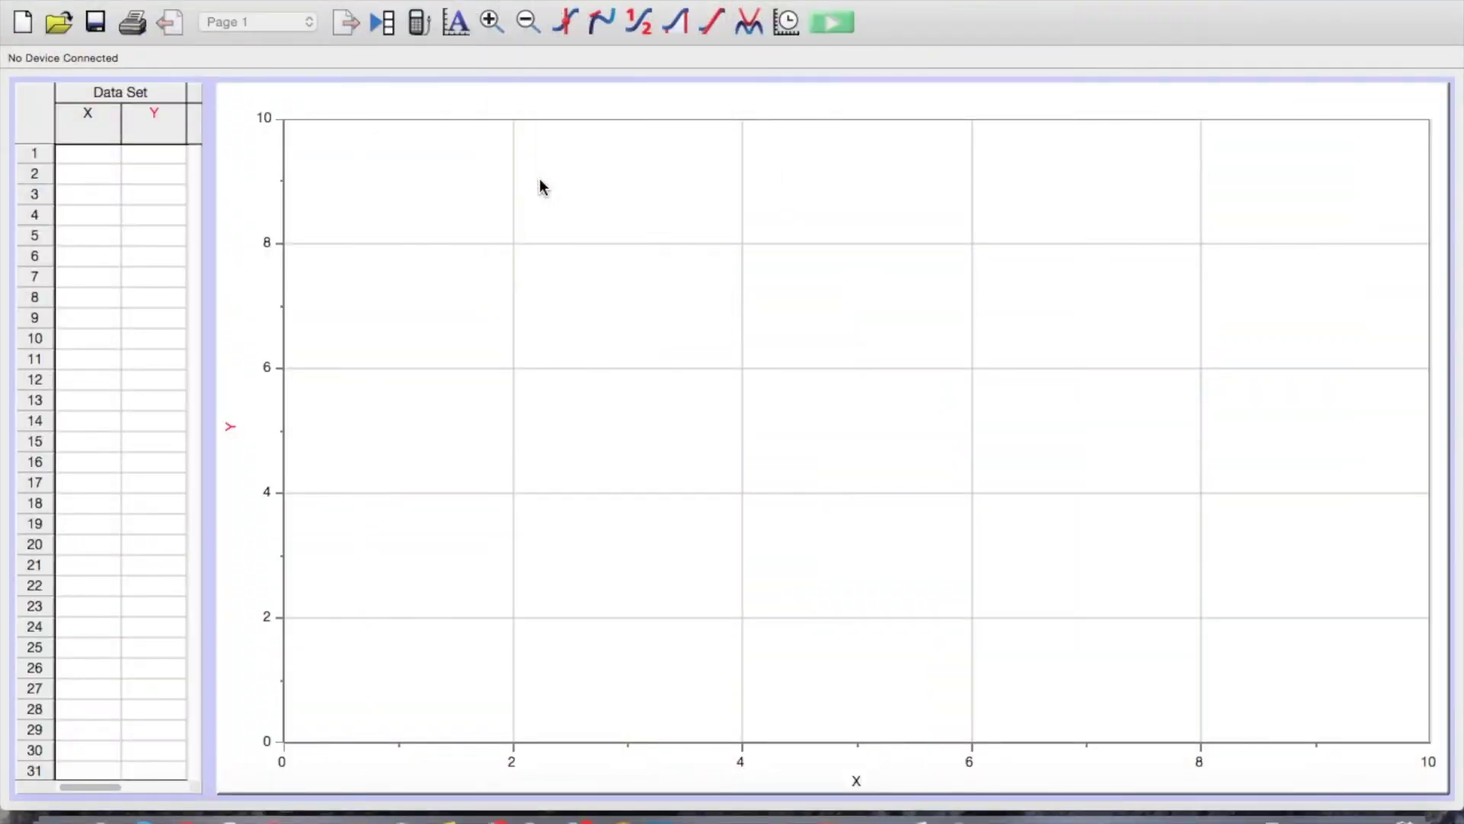
Insert the slinky movie and mark the pulse position across nine successive frames.
left_click(1261, 617)
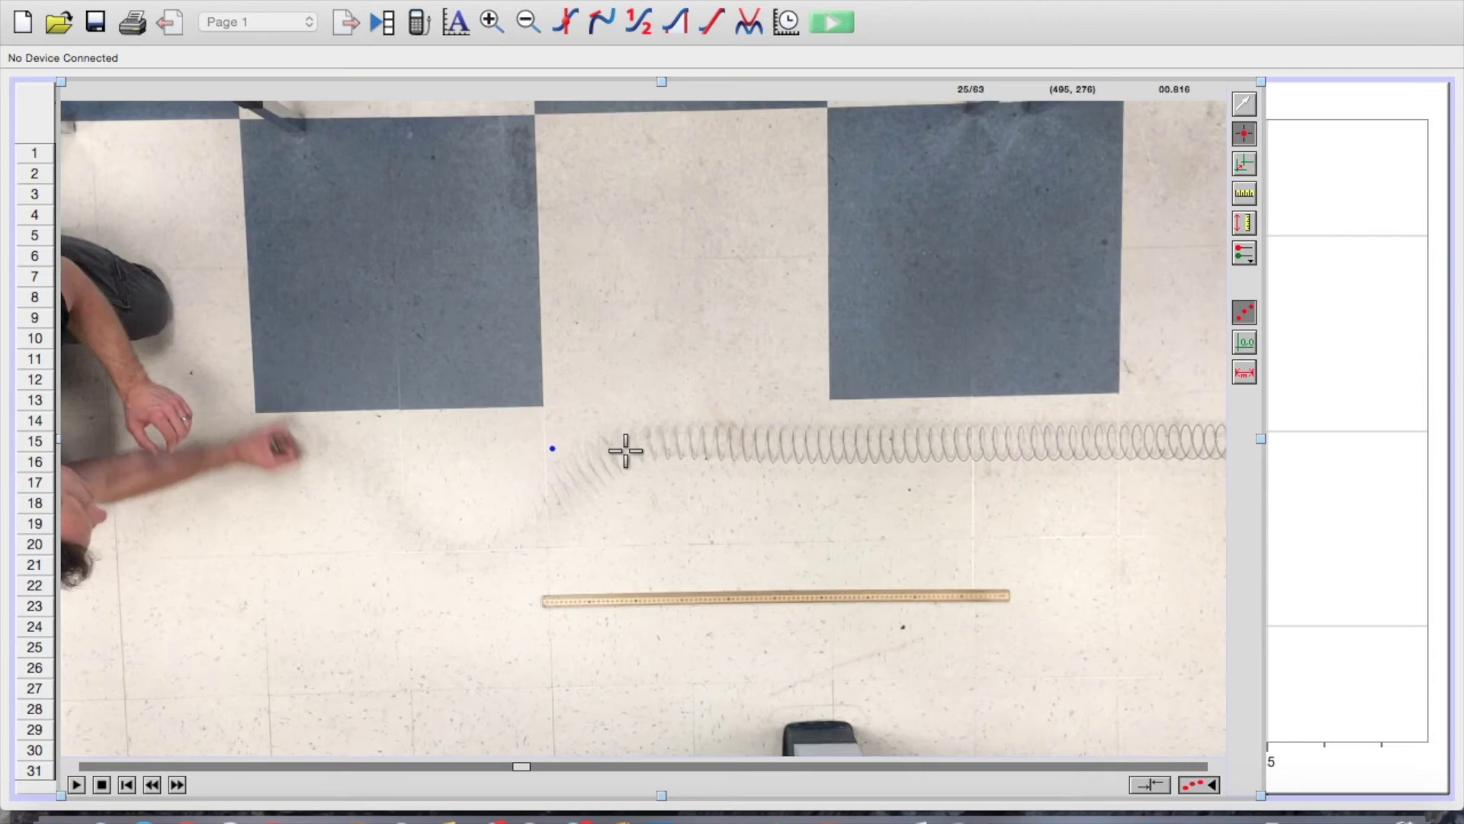
left_click(627, 450)
left_click(713, 450)
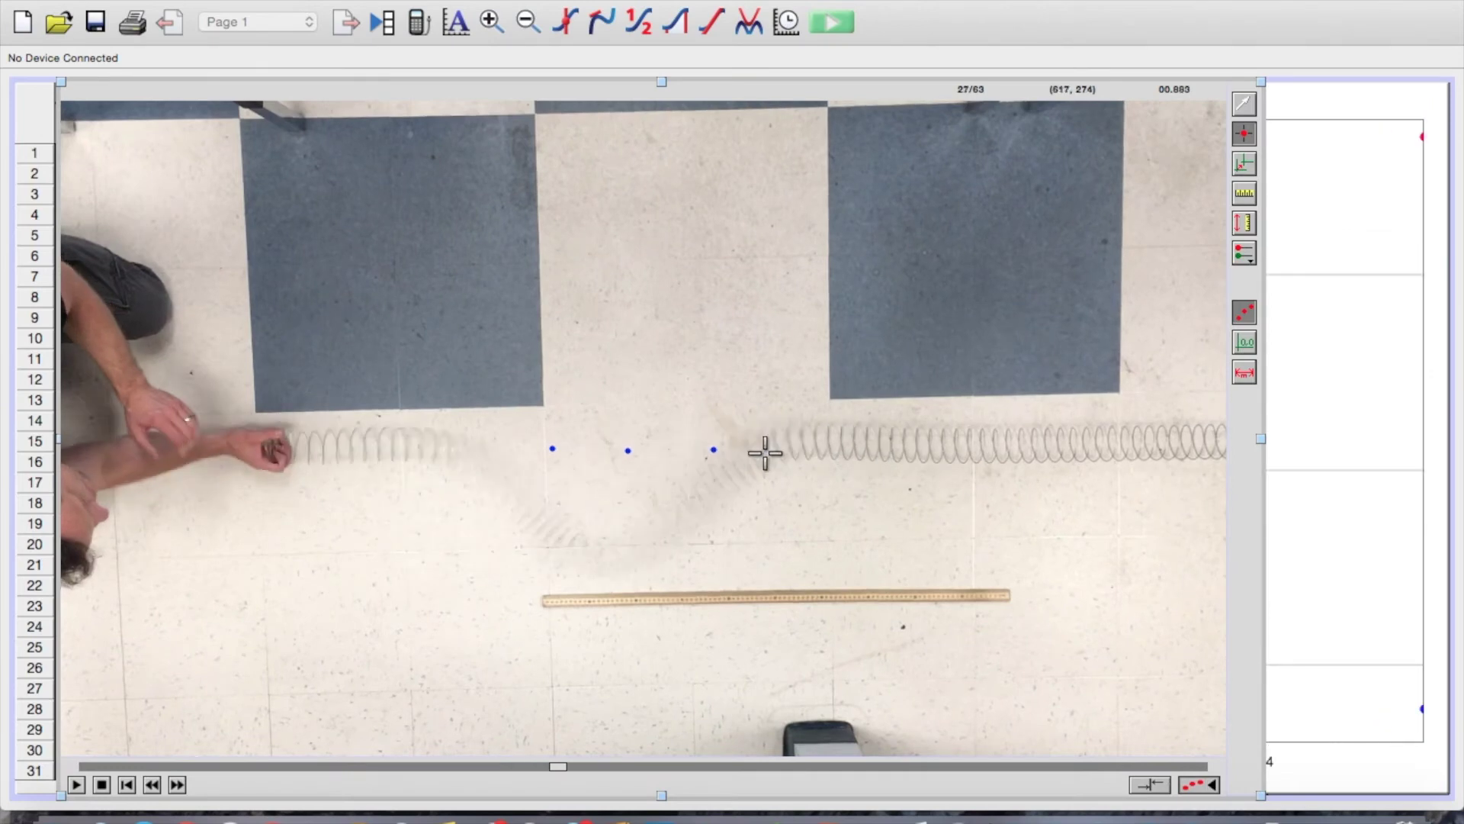
left_click(773, 450)
left_click(845, 445)
left_click(903, 446)
left_click(959, 445)
left_click(1037, 444)
left_click(1107, 443)
left_click(1174, 442)
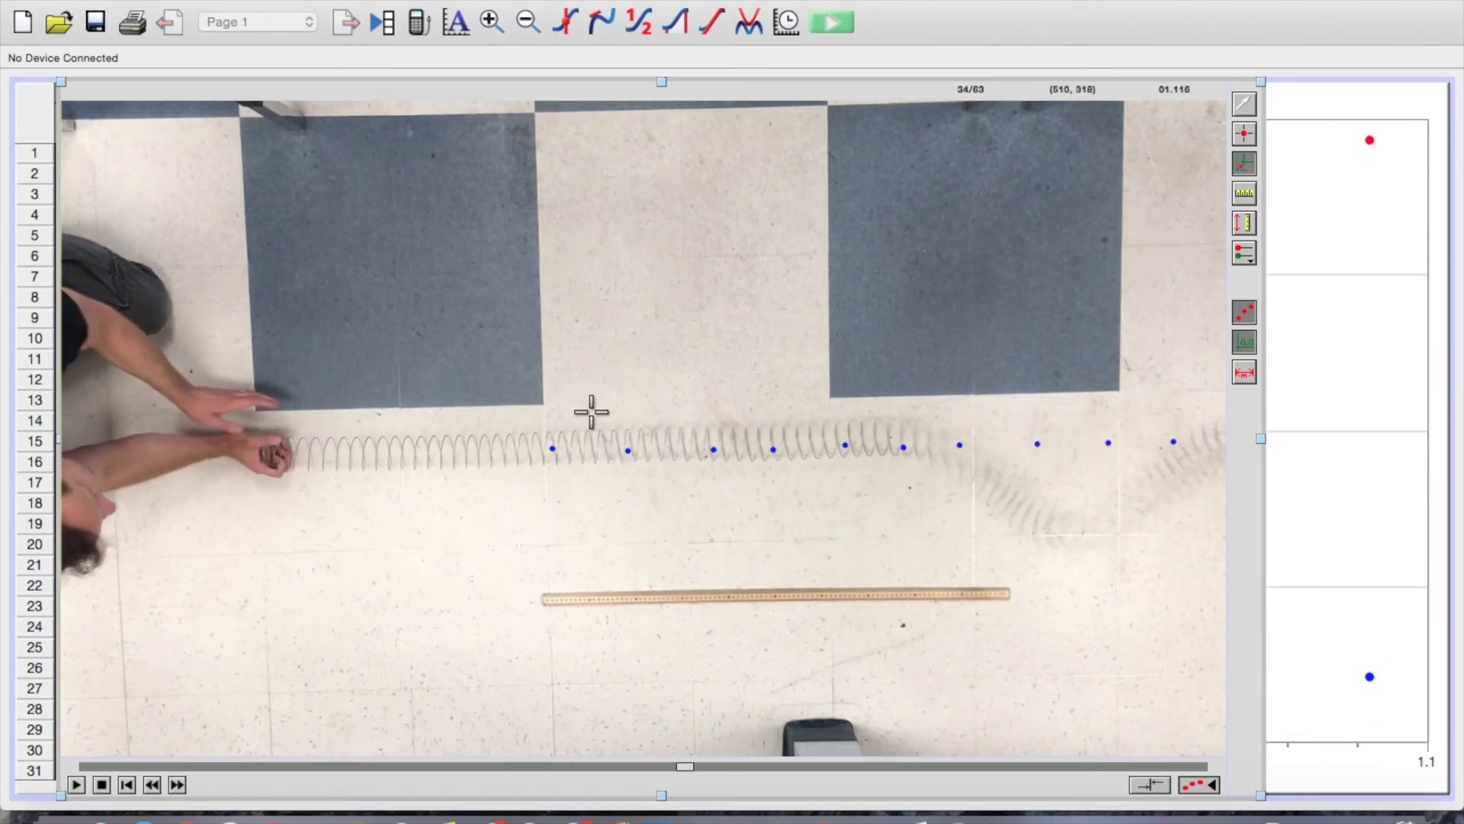
Place the origin on the slinky and scale the meter stick span.
left_click(544, 447)
left_click(1244, 193)
left_click_drag(541, 595, 1010, 594)
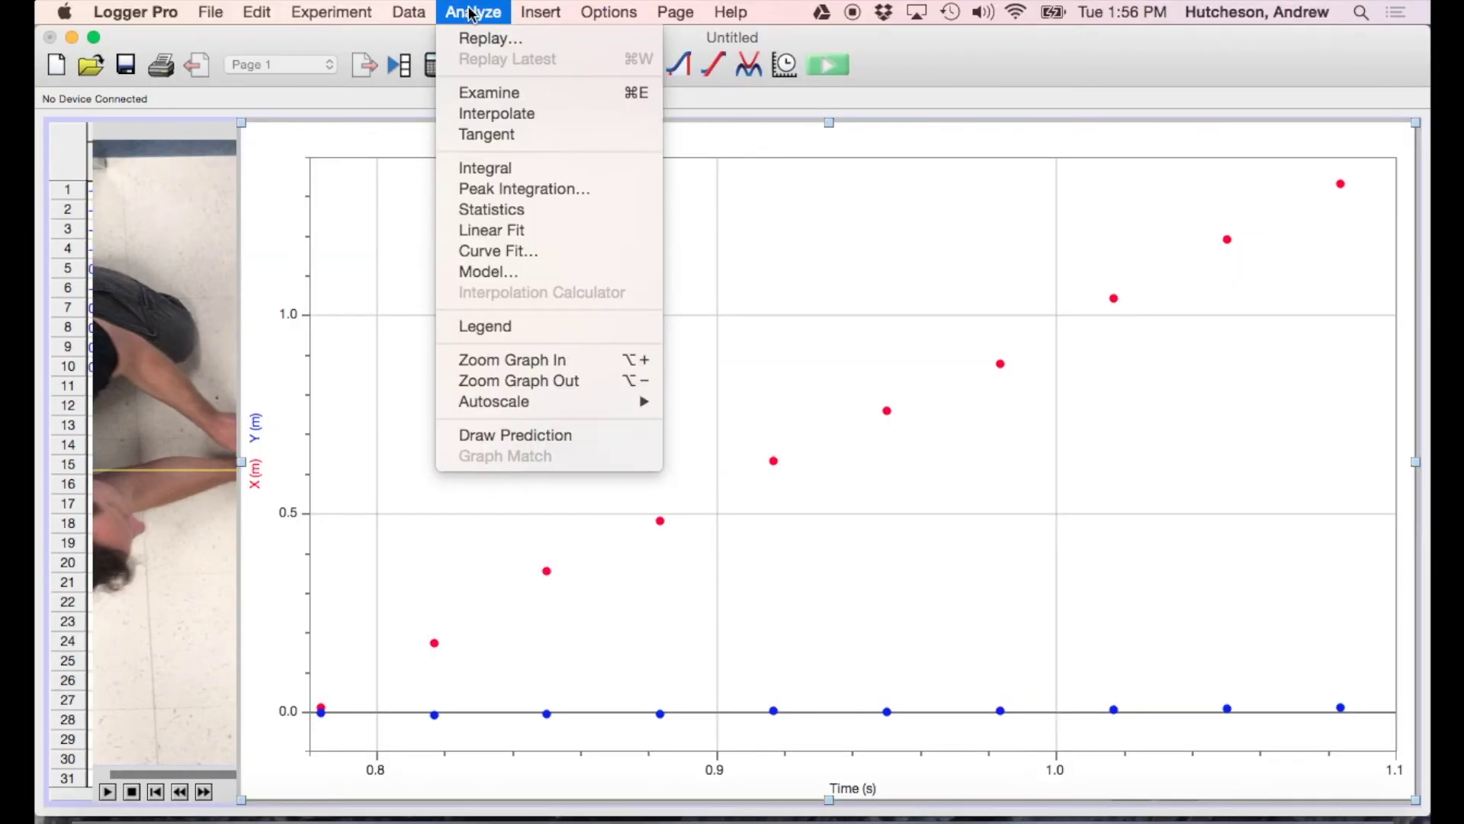
Fit a line to the X data and drag the fit results box rightward.
left_click(501, 232)
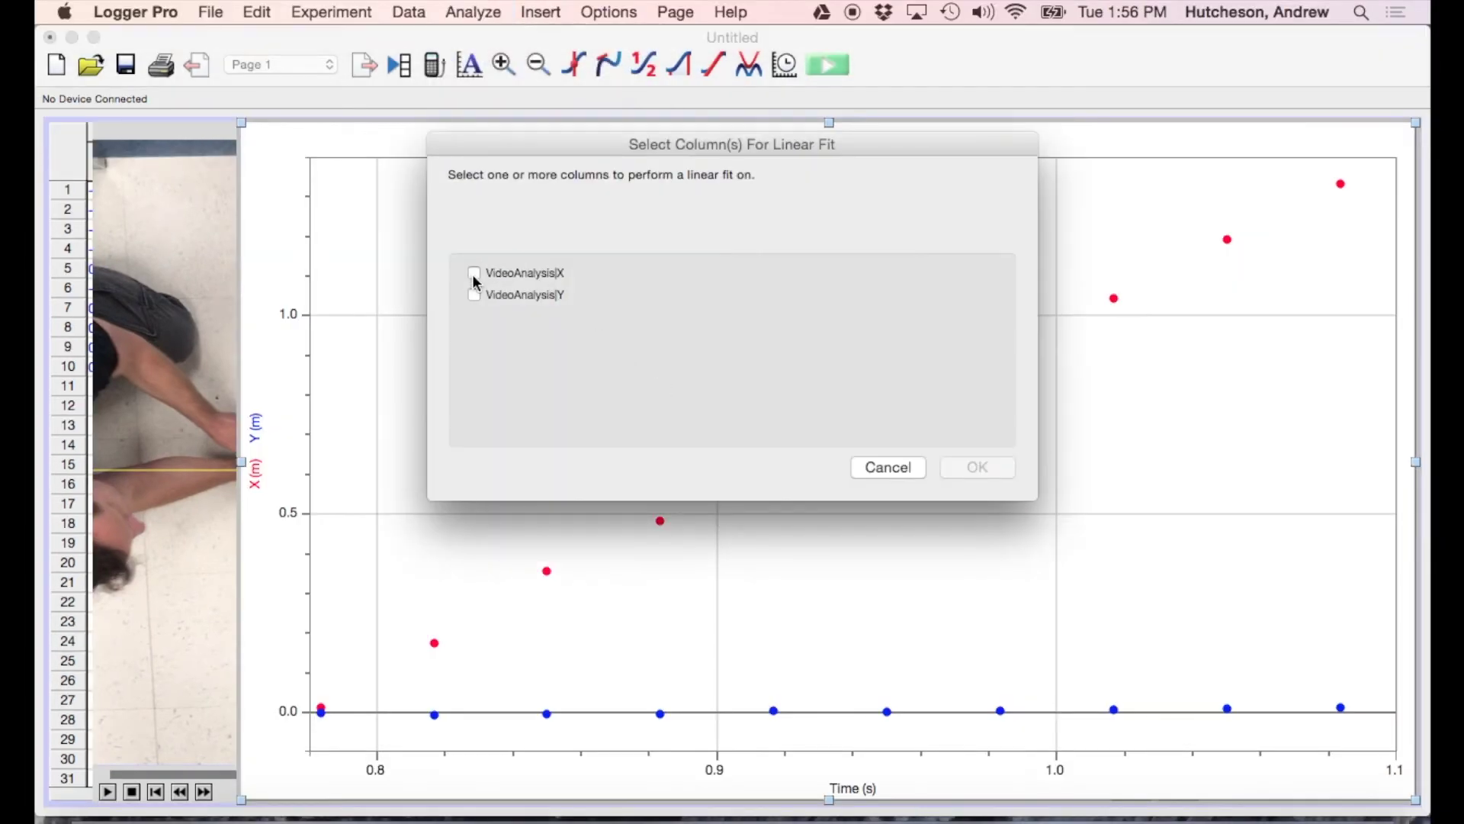
left_click(976, 468)
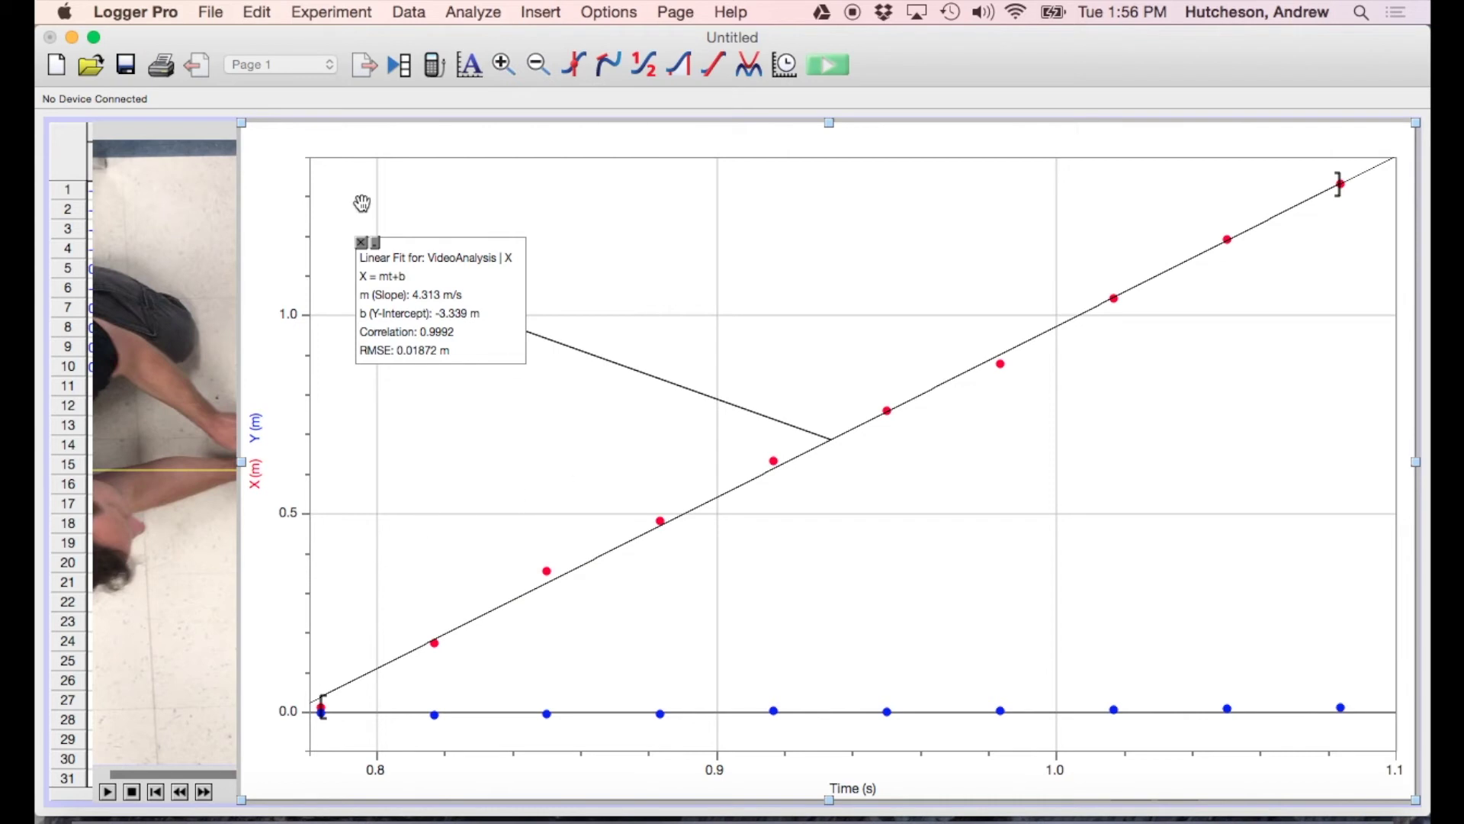
left_click_drag(429, 282, 618, 282)
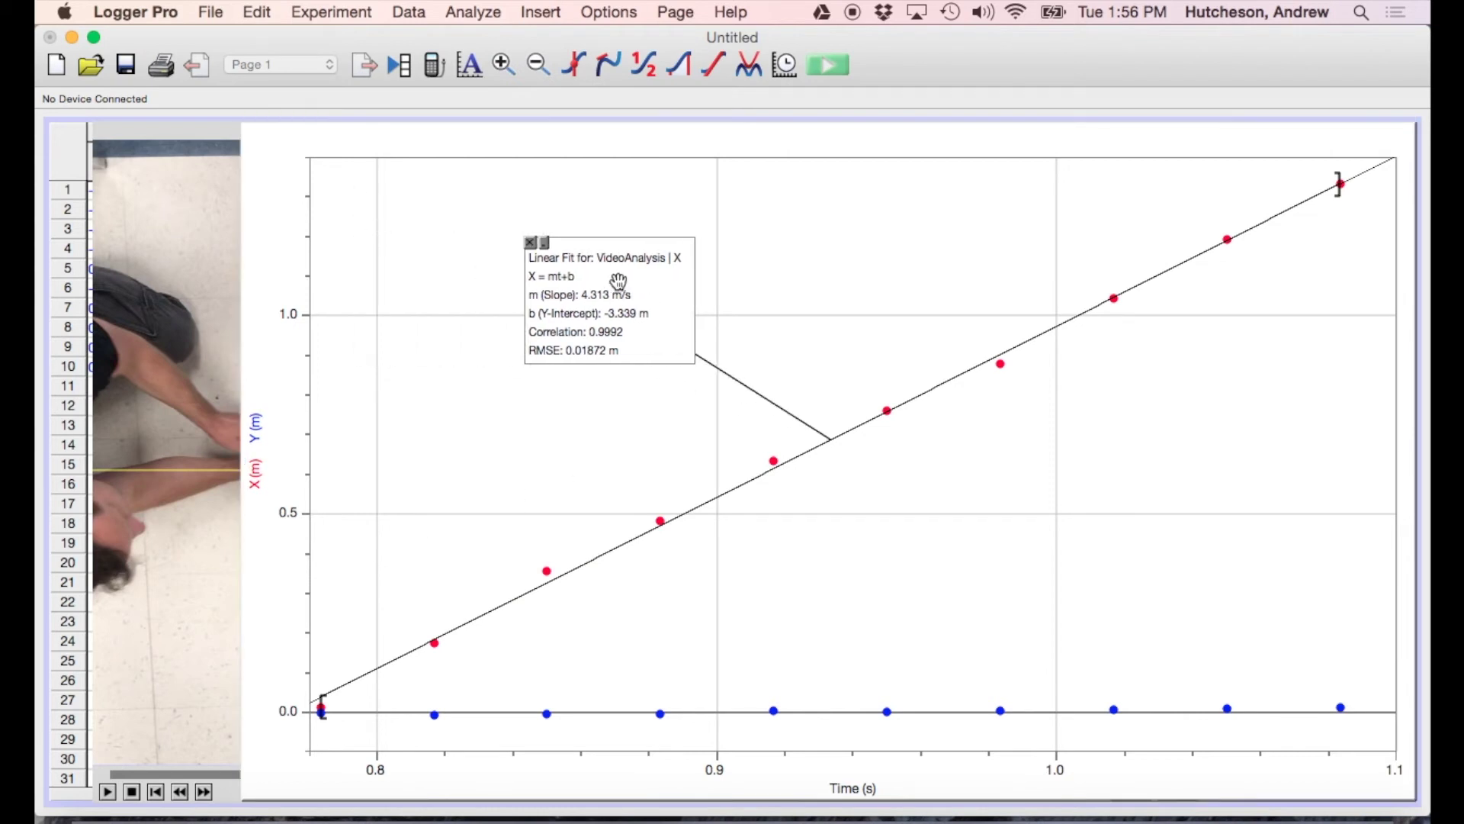